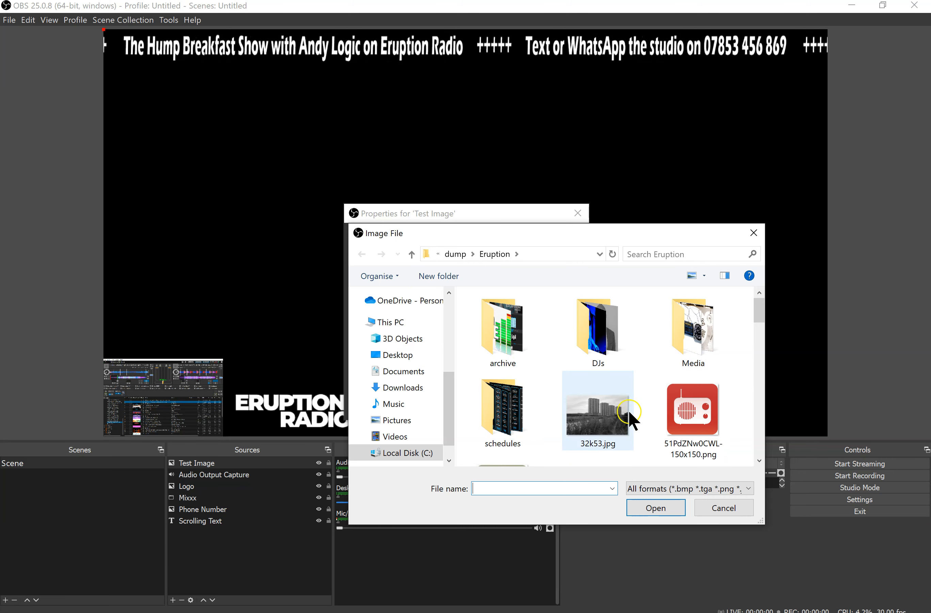
Load 32k53.jpg into the Test Image source and place it on the canvas just above the Mixxx capture and logo
double_click(617, 400)
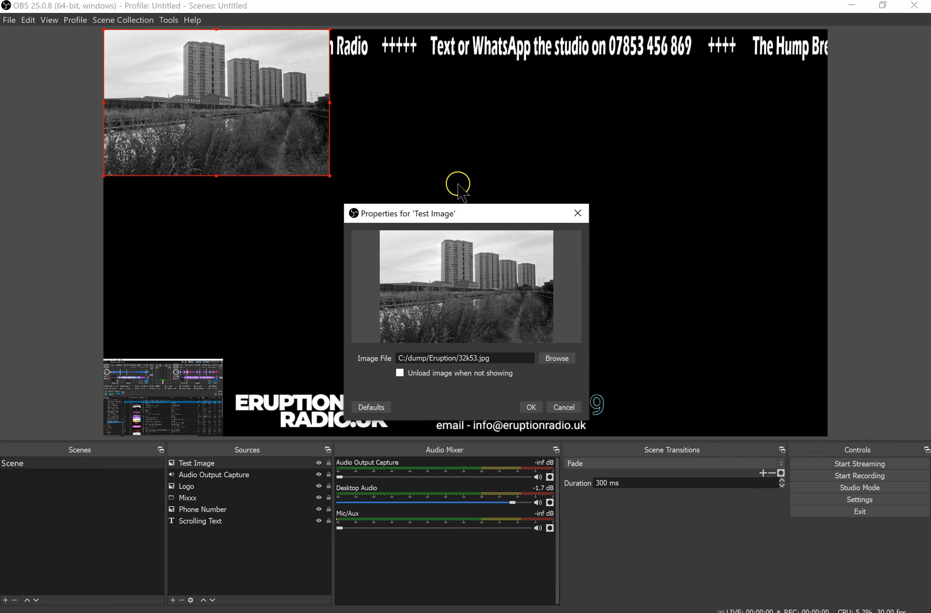
click(531, 406)
drag(234, 104, 248, 267)
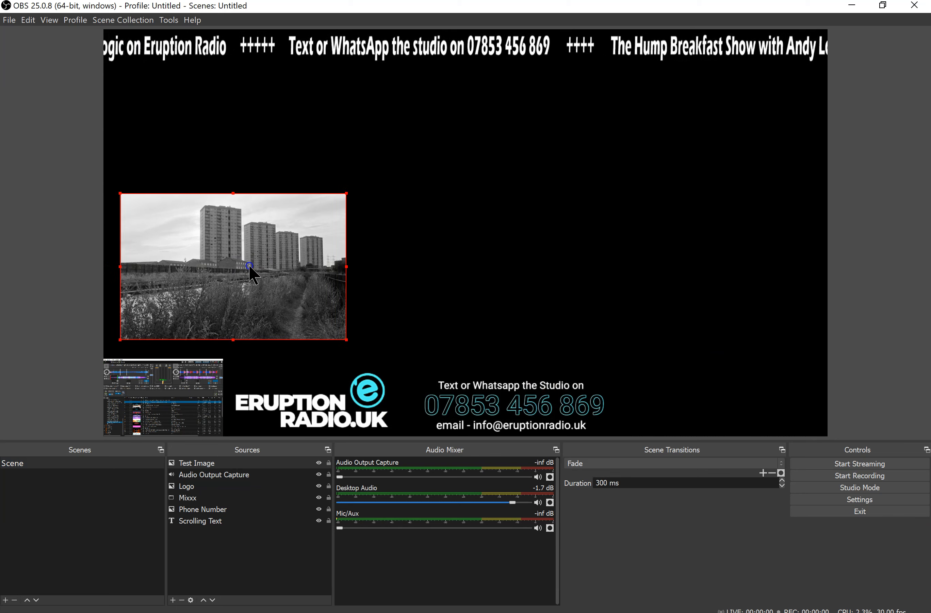
click(497, 213)
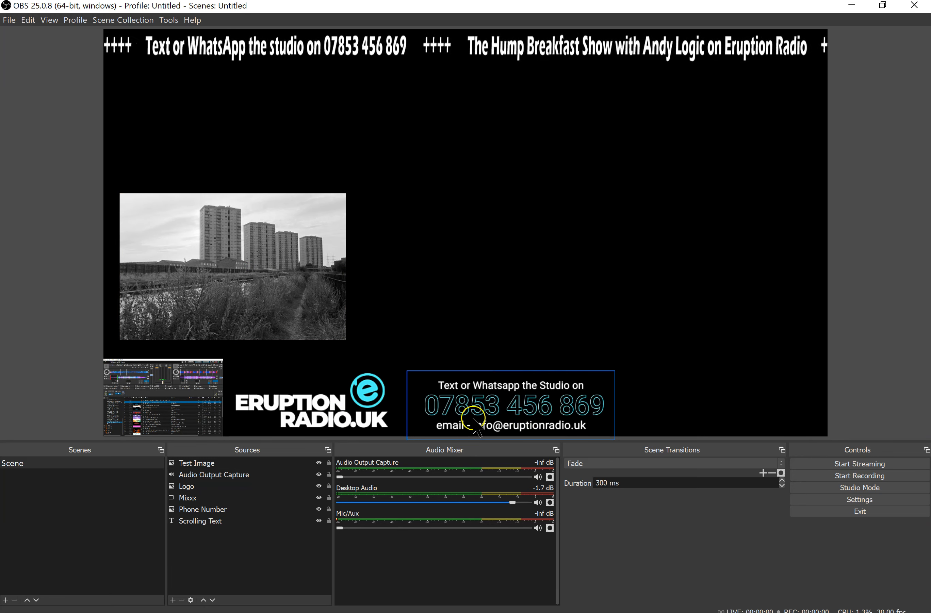
Scale the test image down proportionally to about three-quarters of its size, keeping its lower-left corner in place
click(276, 277)
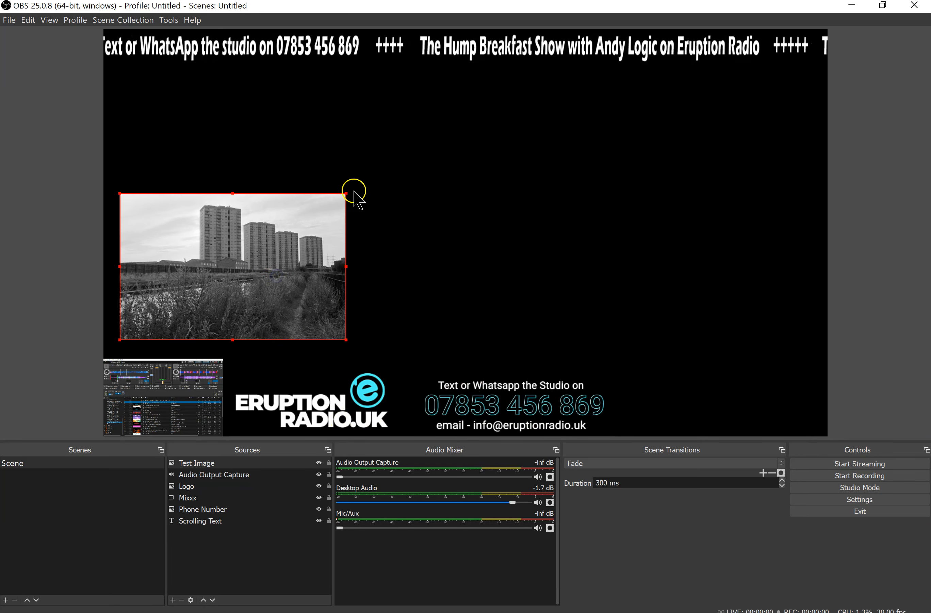
drag(345, 194, 289, 242)
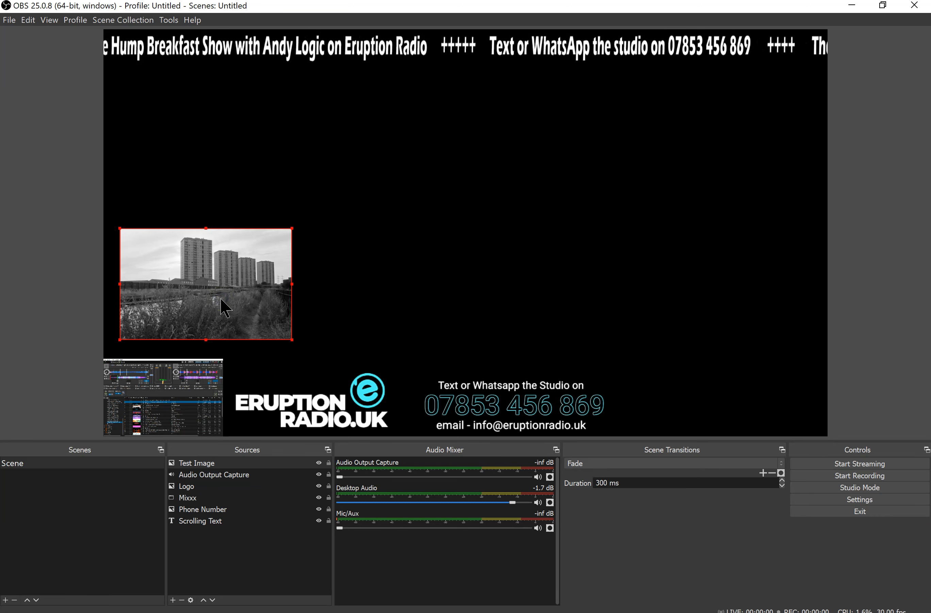
click(187, 487)
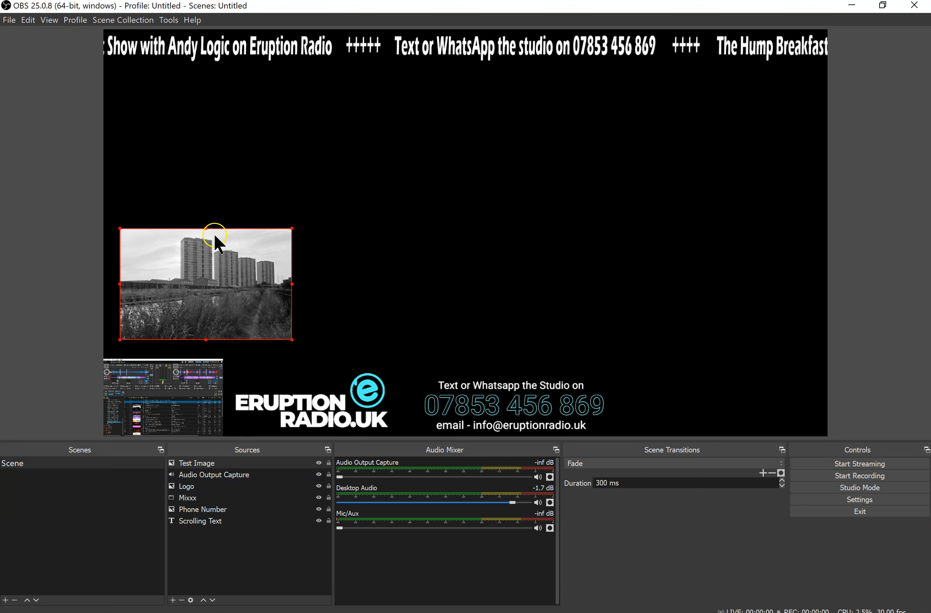
Reopen the Test Image source's properties and look through the Downloads folder for another image file
right_click(204, 282)
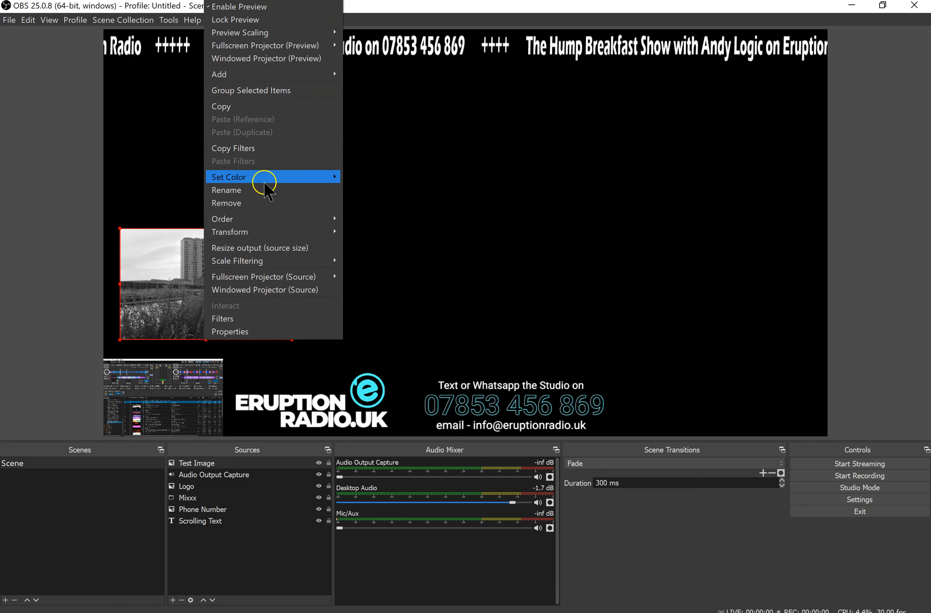
click(239, 332)
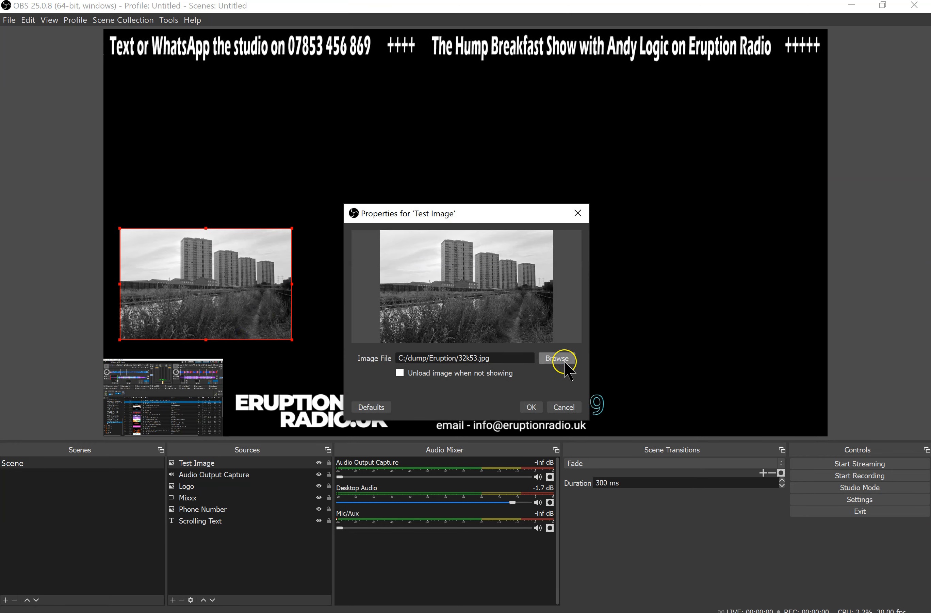
click(564, 360)
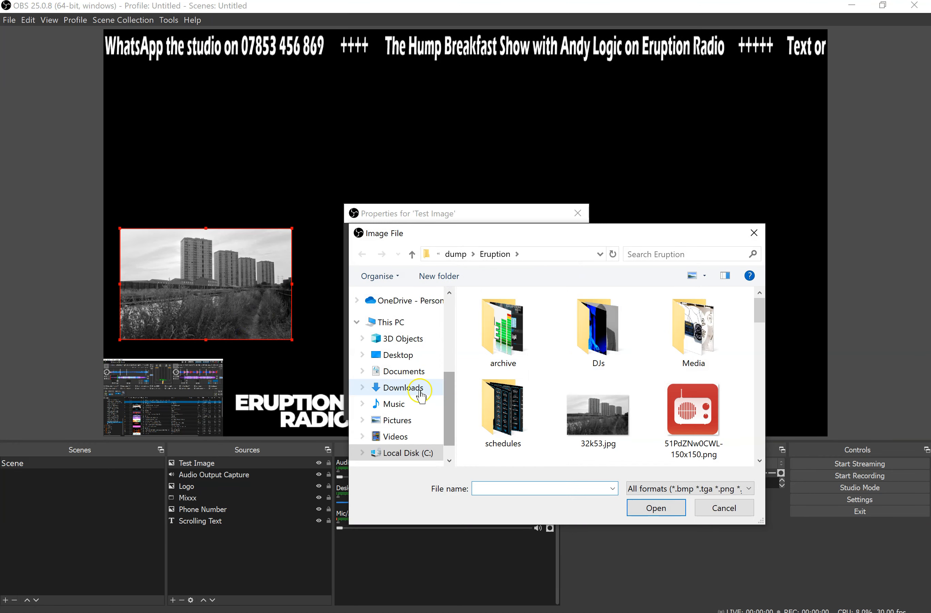
click(412, 393)
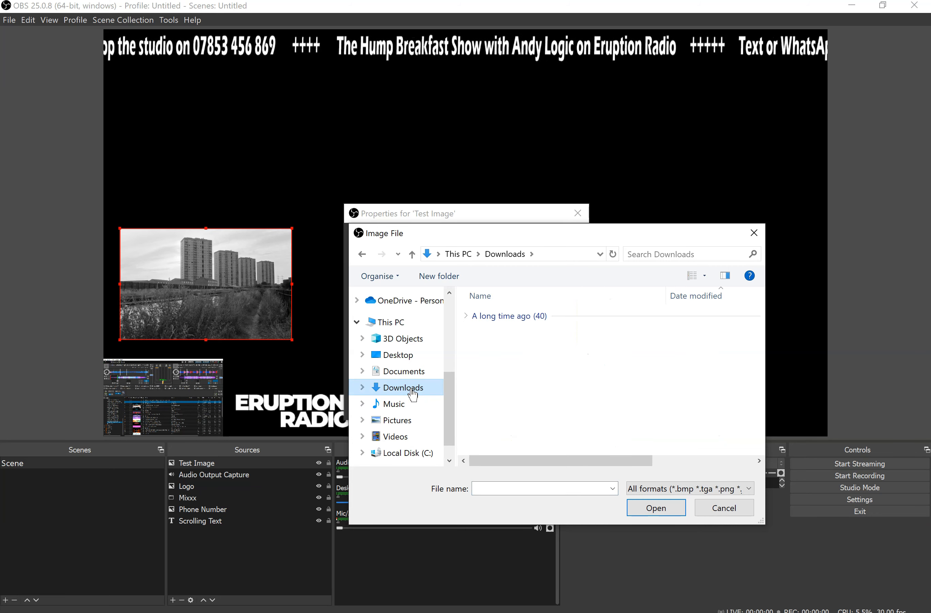
click(466, 317)
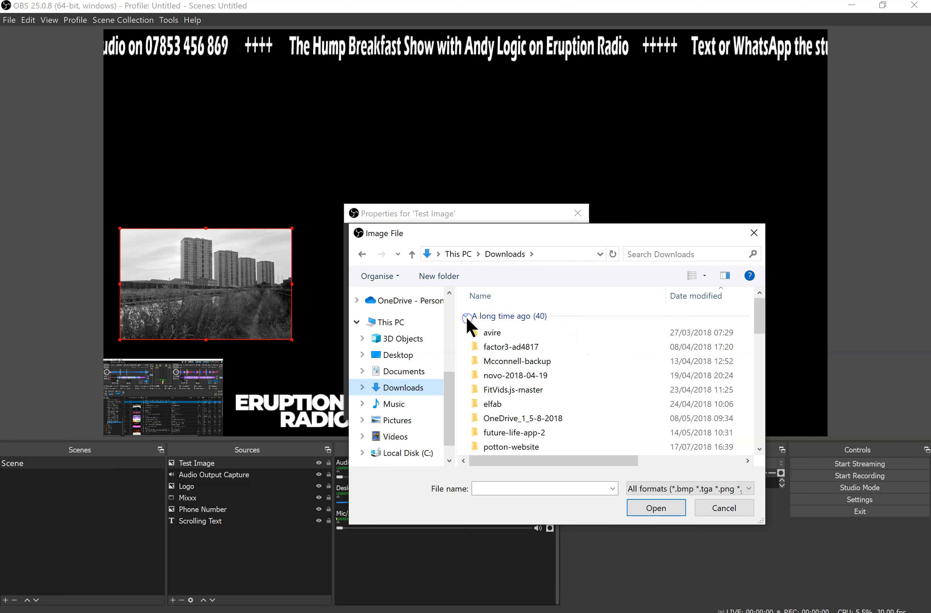
click(465, 316)
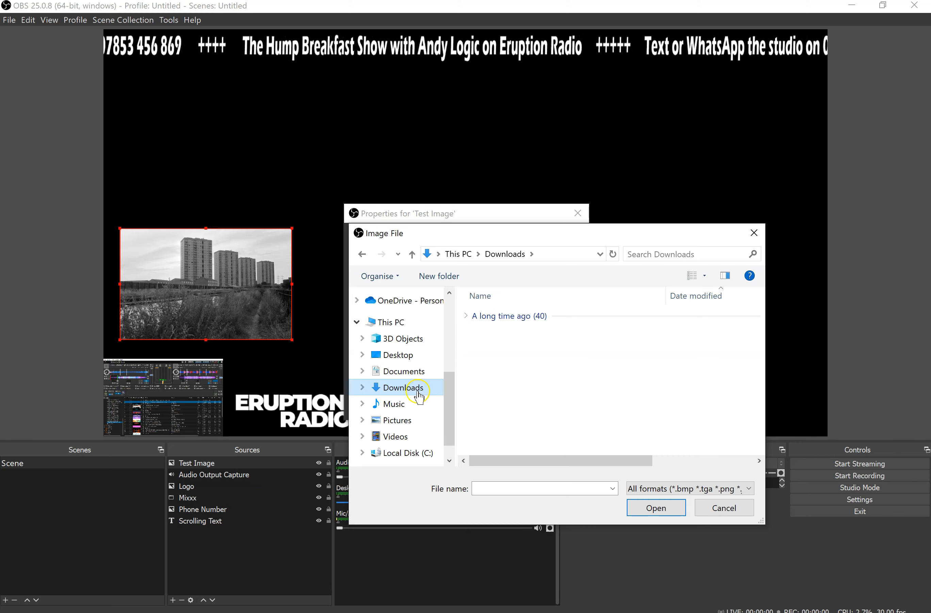
Look through the folders and recent image files in Quick access, and cancel the file selection and the Test Image properties
scroll(418, 396, up, 1)
scroll(418, 396, up, 3)
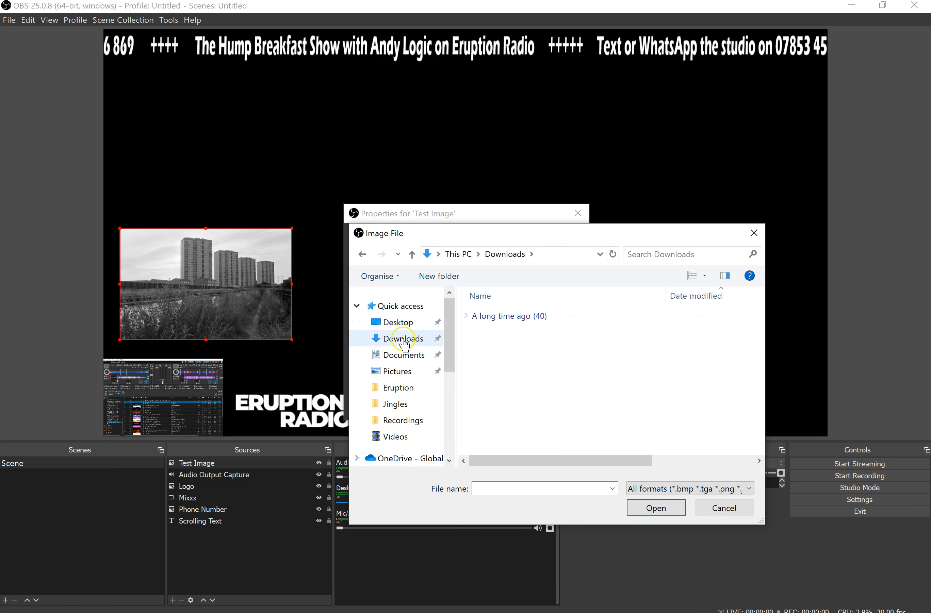
click(396, 309)
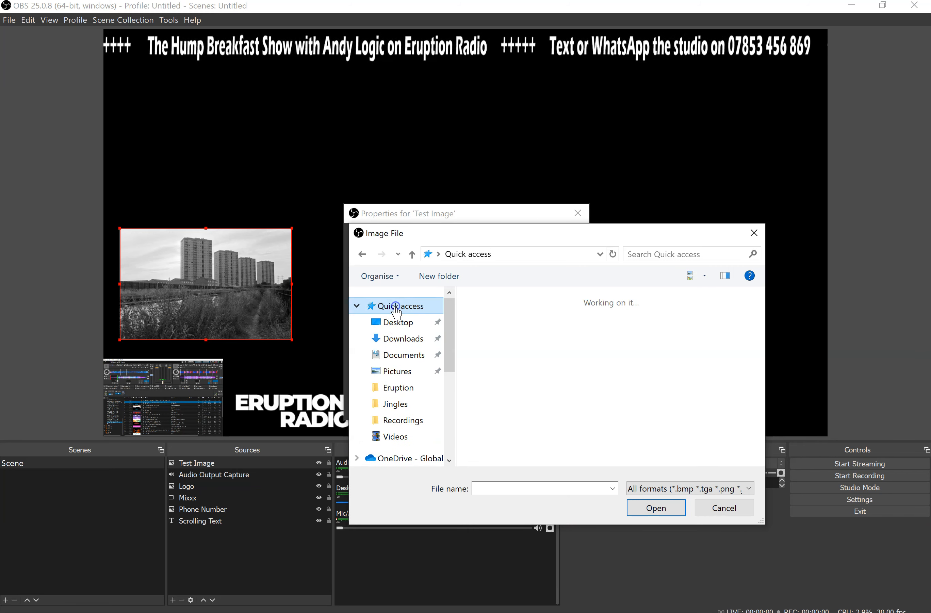
scroll(638, 433, down, 6)
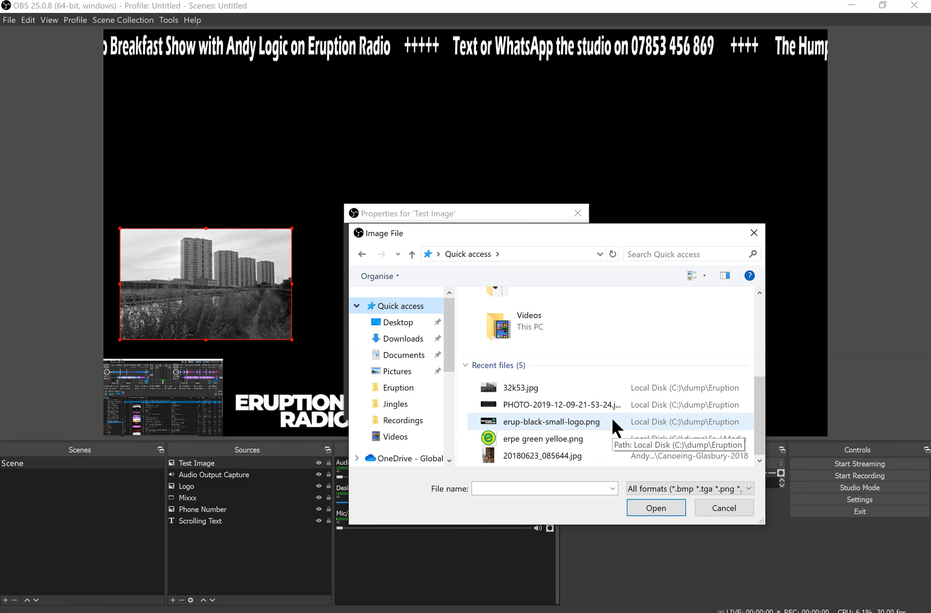
scroll(592, 431, up, 3)
scroll(594, 433, down, 2)
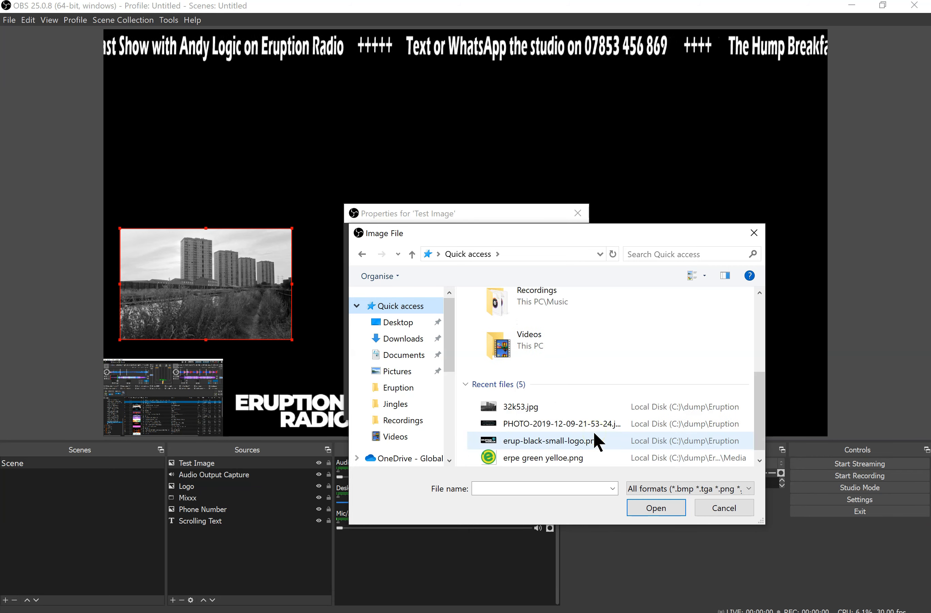
scroll(594, 435, up, 1)
scroll(593, 433, up, 3)
scroll(594, 433, down, 2)
scroll(596, 437, down, 3)
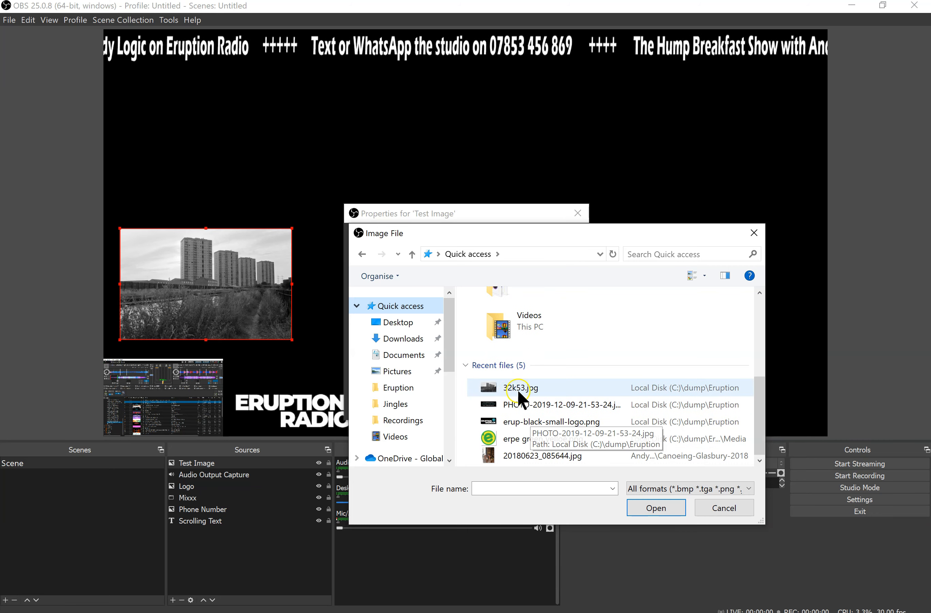
click(714, 508)
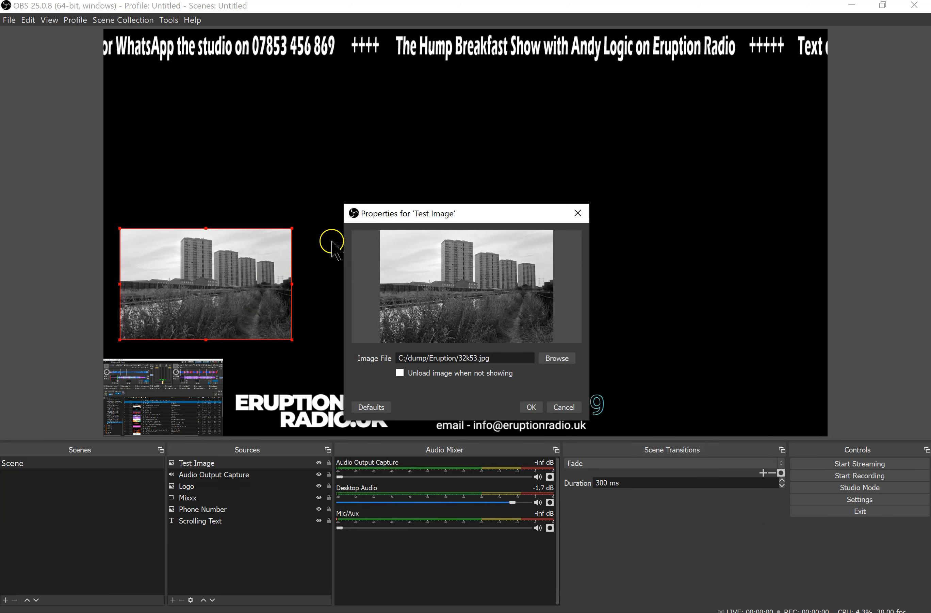
click(569, 411)
Move the test image up towards the middle of the canvas and remove the Test Image source from the scene
drag(218, 279, 290, 205)
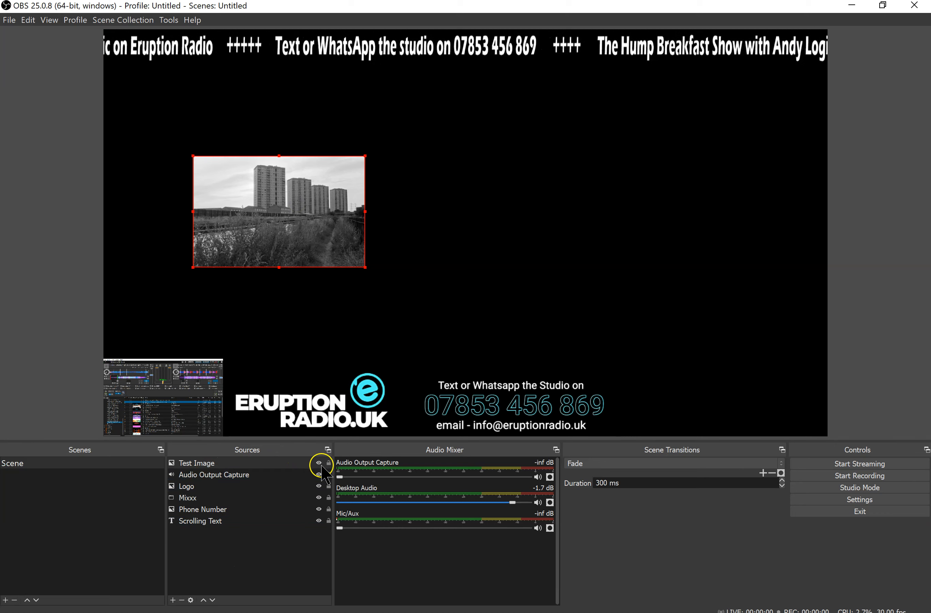
click(245, 464)
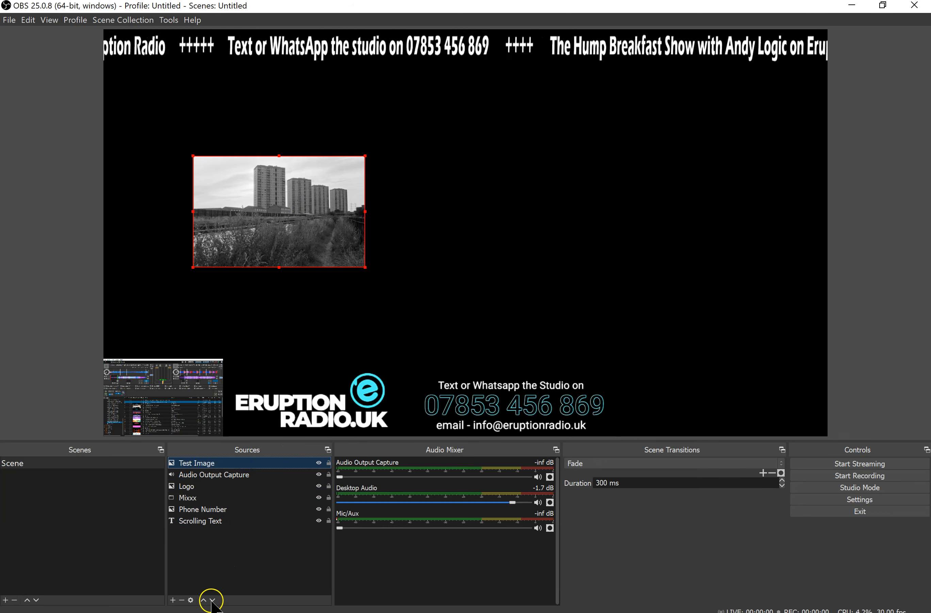
click(284, 208)
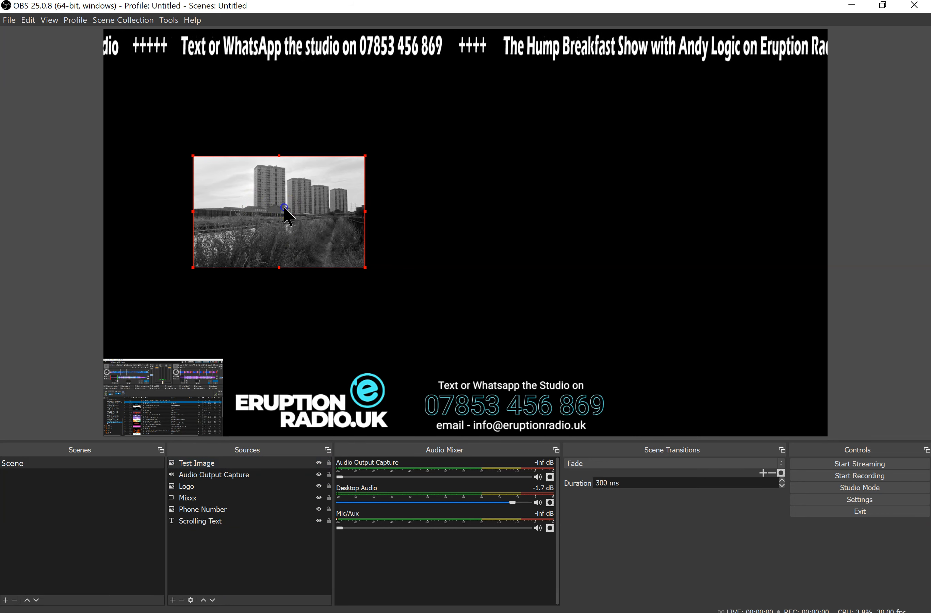
drag(284, 208, 339, 217)
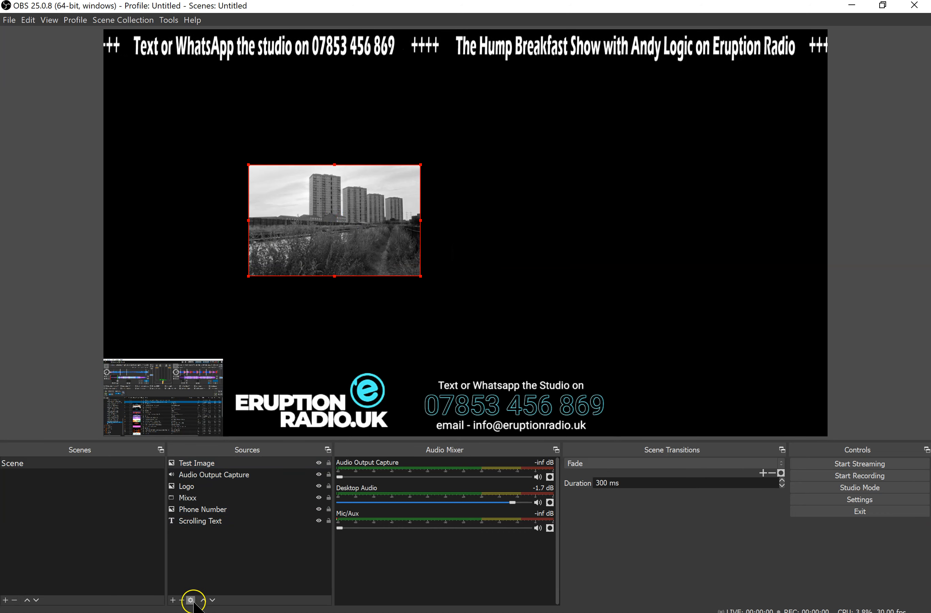
click(182, 600)
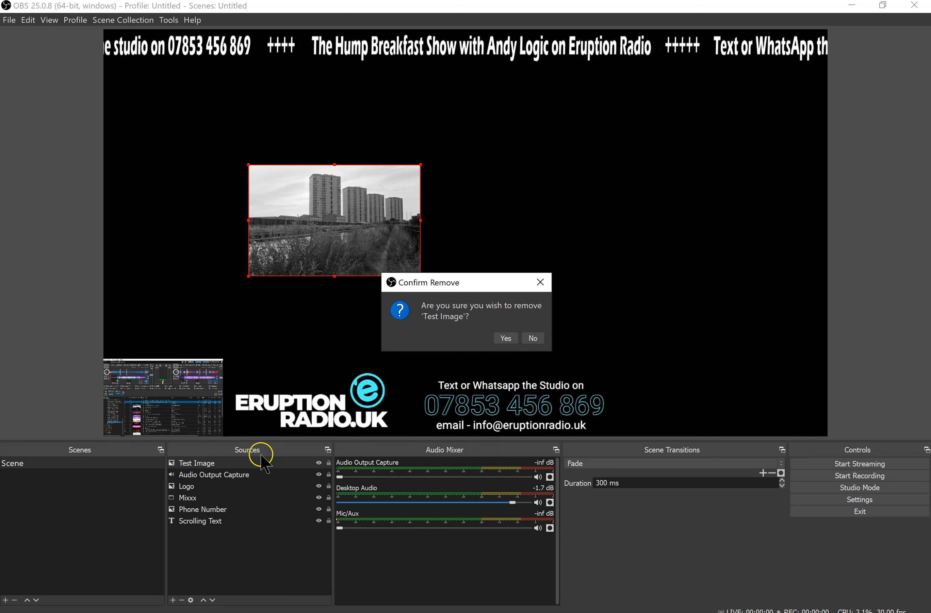
click(505, 338)
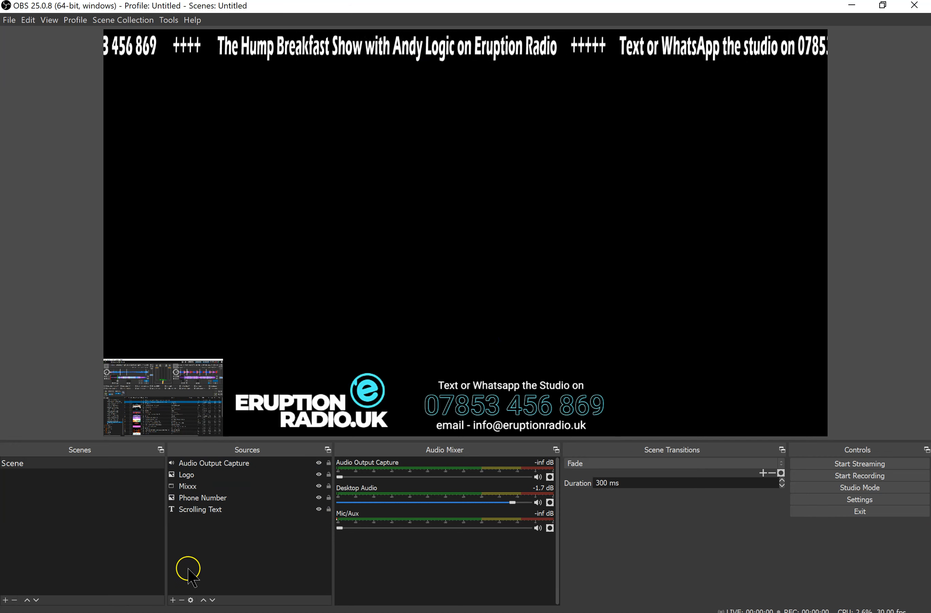
Add a new visible Text (GDI+) source named "Test Text" to the scene
click(173, 599)
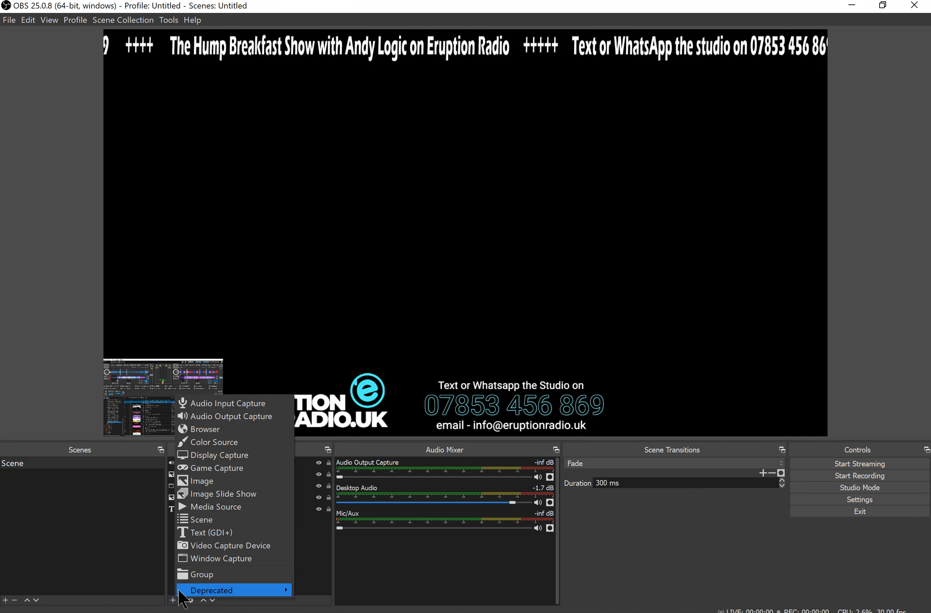
click(219, 533)
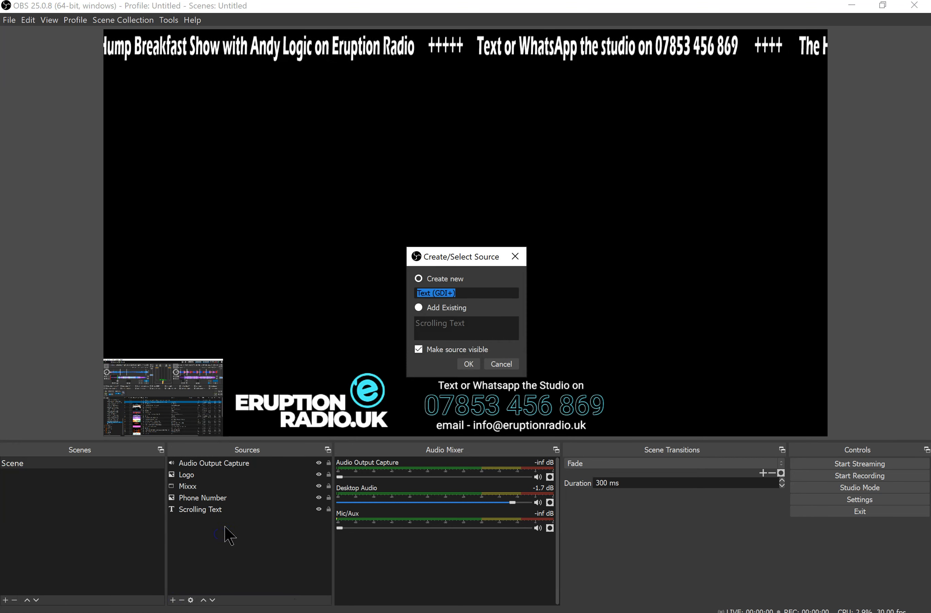
text(Test Text)
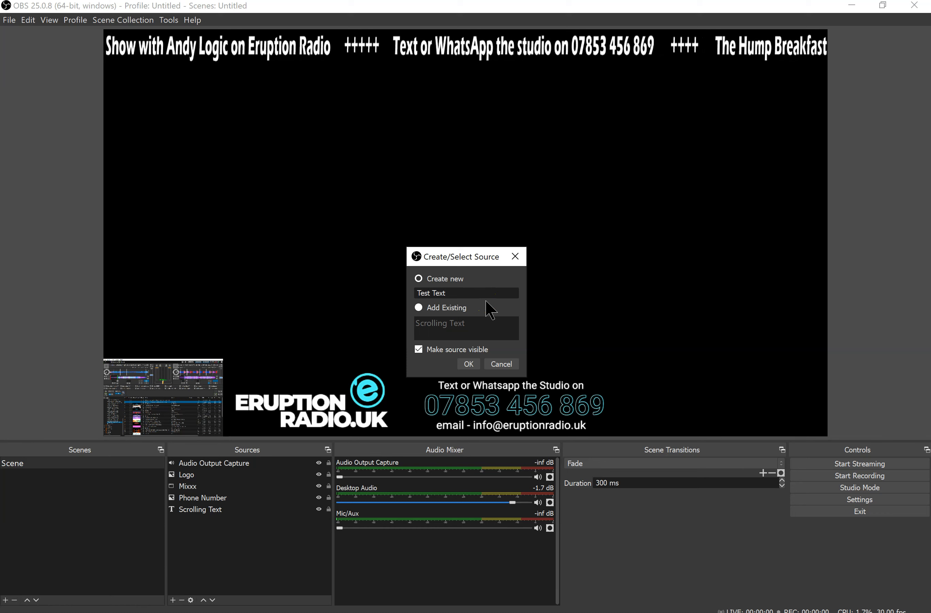
click(463, 328)
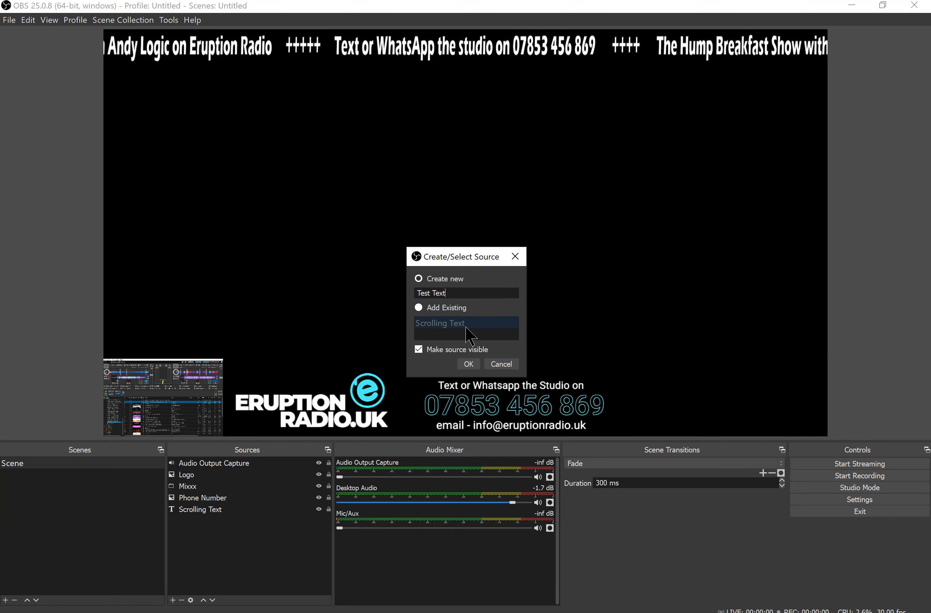
click(469, 277)
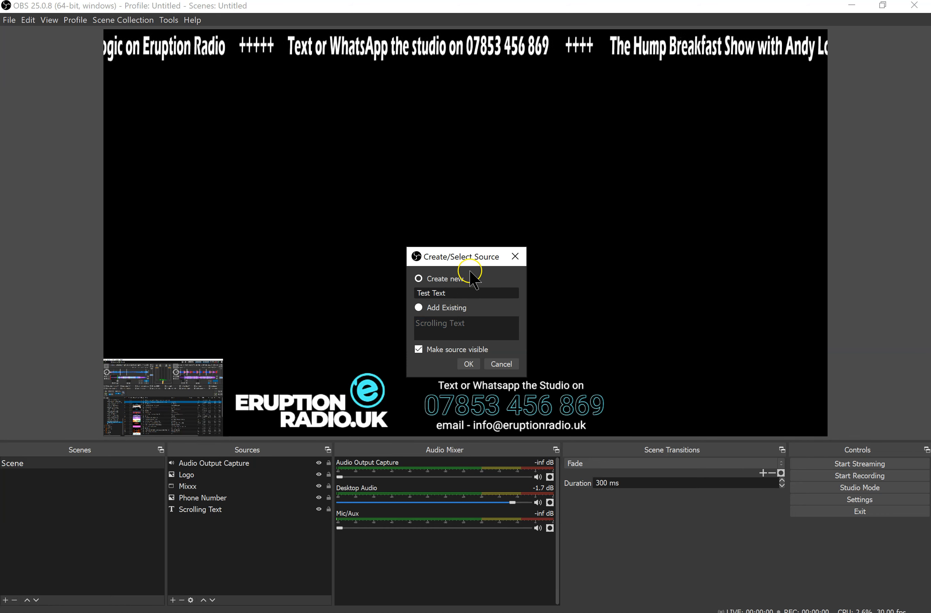
click(446, 297)
click(468, 364)
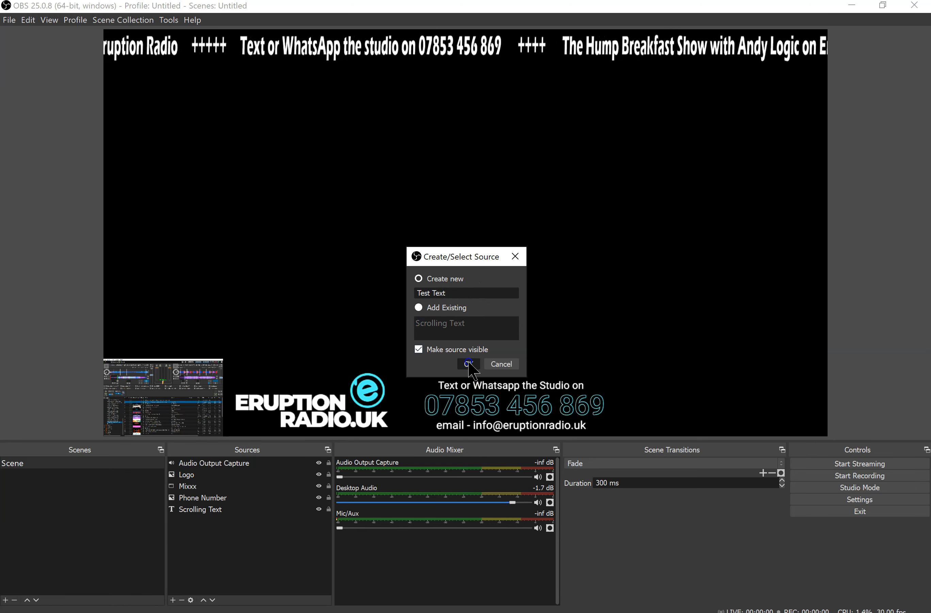
Enter "Hi everyone" followed by several trailing spaces as the text of the Test Text source
click(373, 316)
click(451, 372)
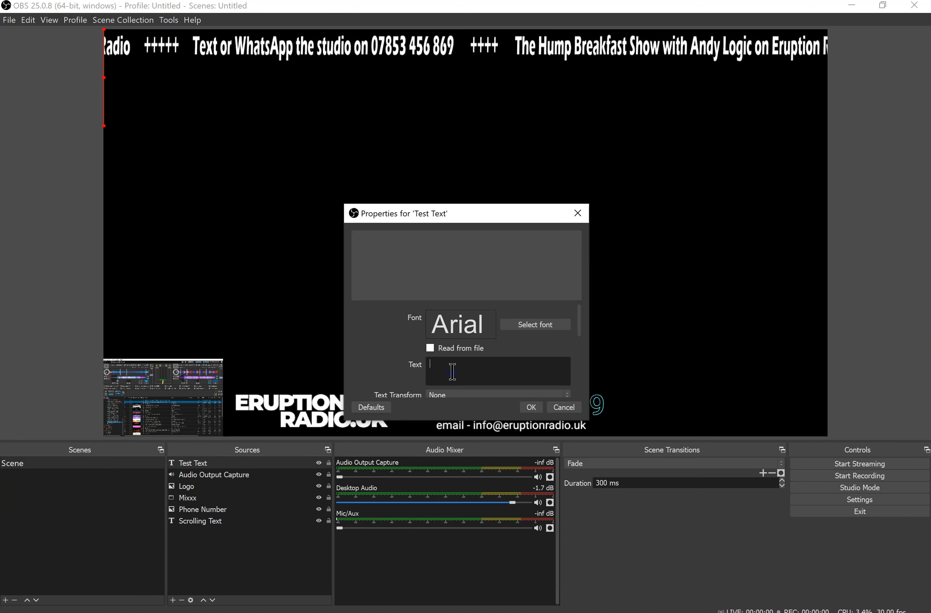
text(Hi ev)
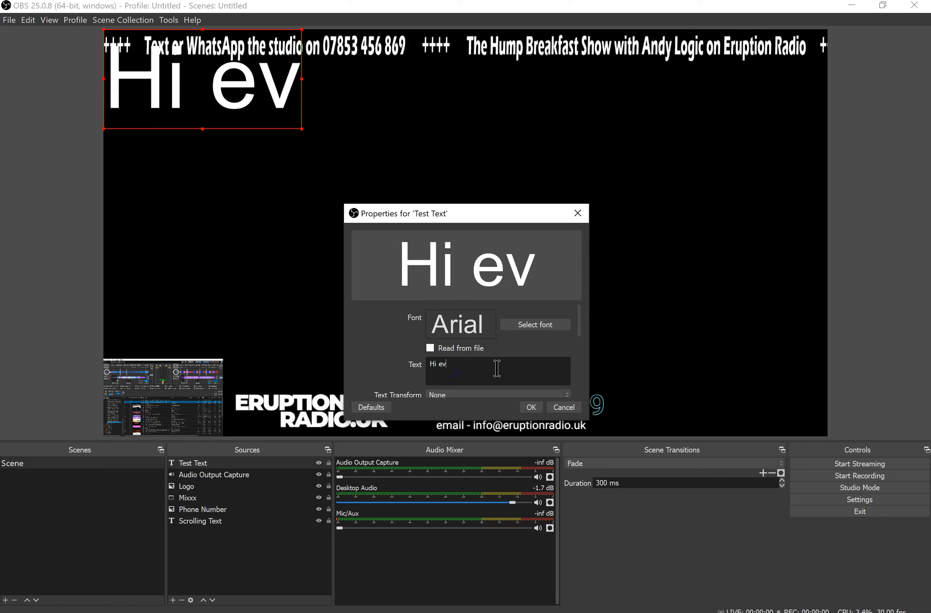
text(eryone)
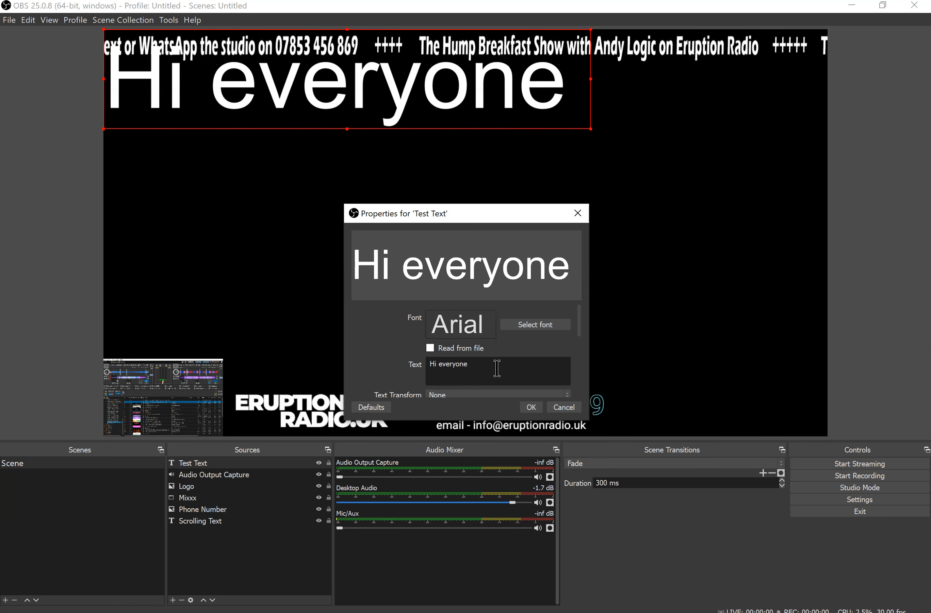
text(     ___)
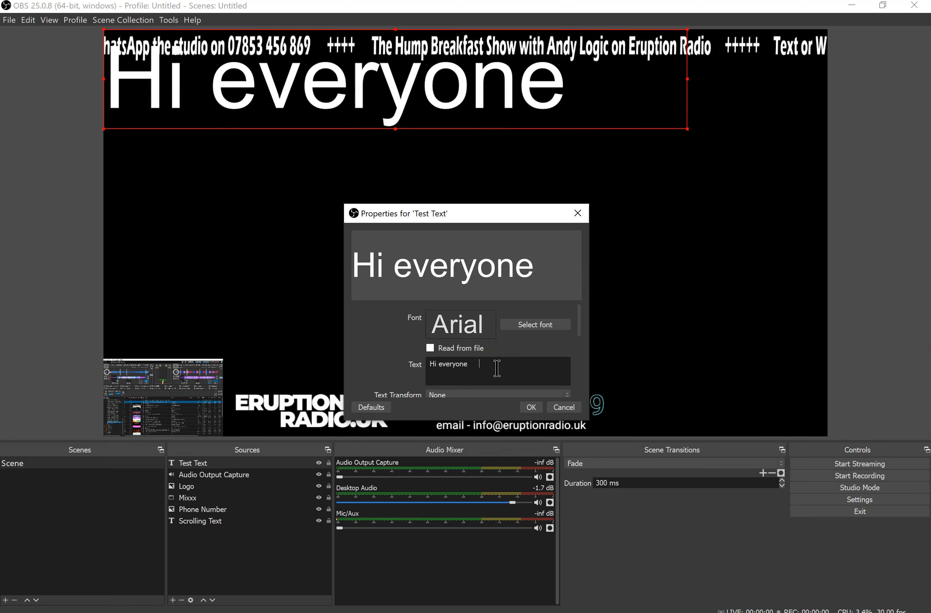
key(BackSpace)
key(BackSpace)
key(BackSpace)
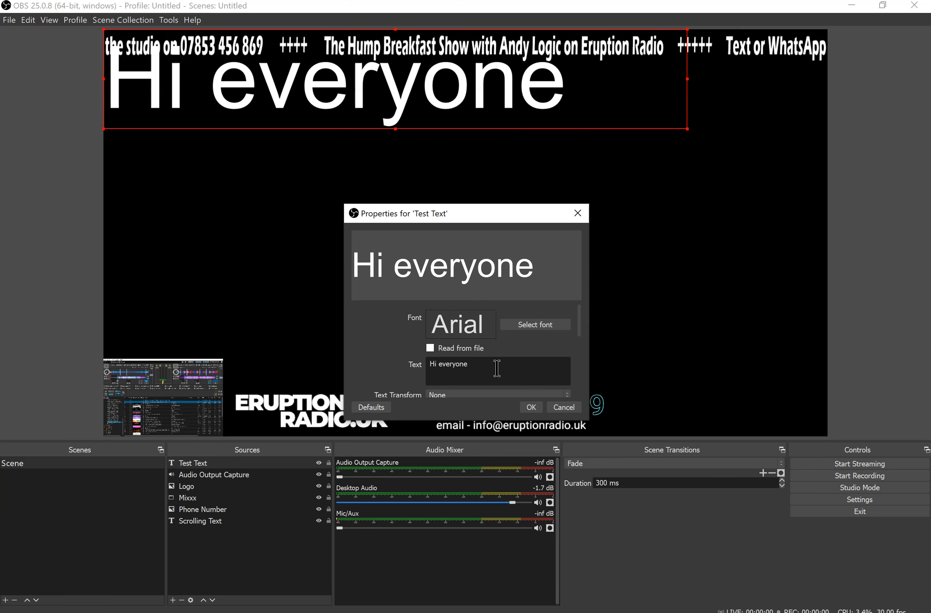
Append two spaced groups of four asterisks to the Test Text source's text and set its font size to 36
text(****)
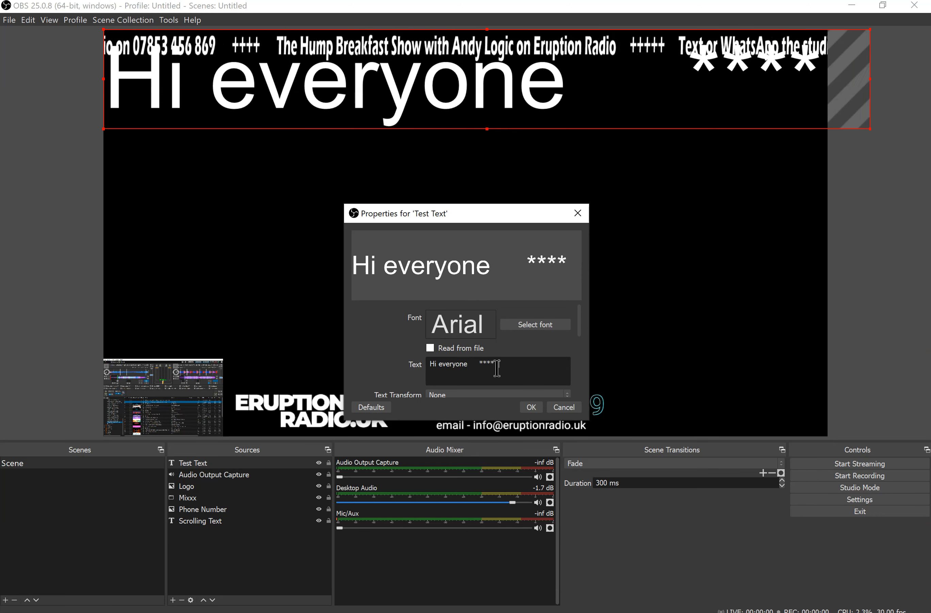
text(   ****)
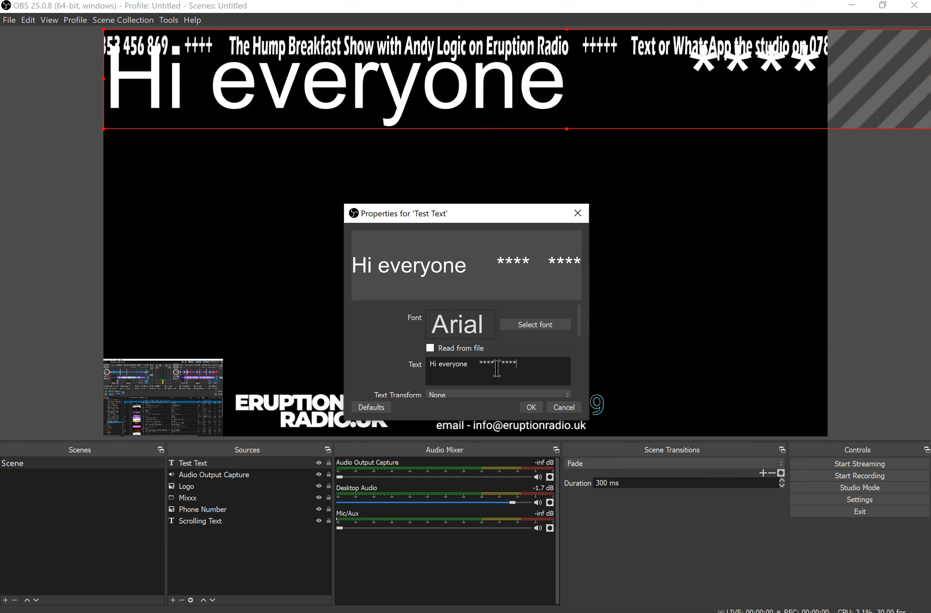
click(540, 323)
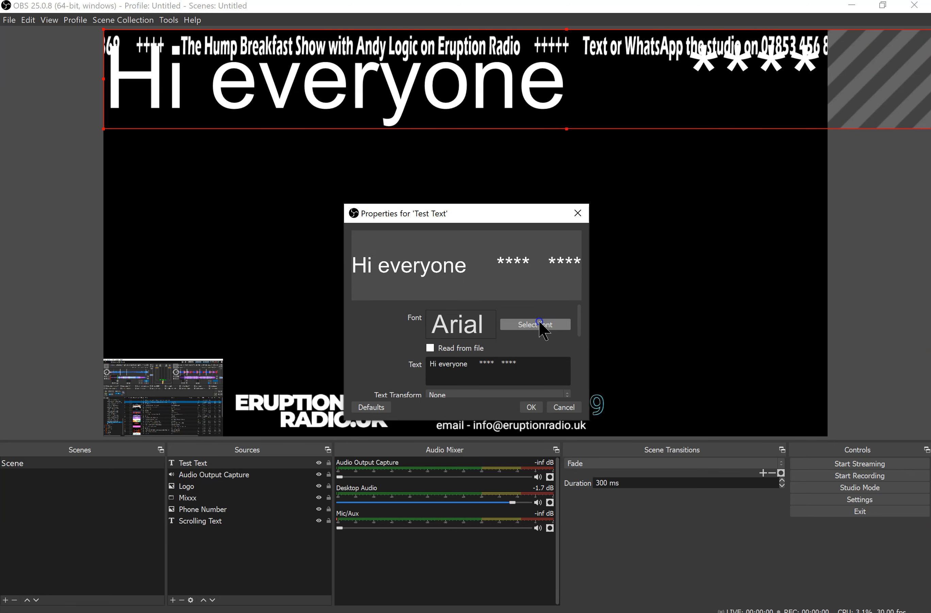
click(524, 287)
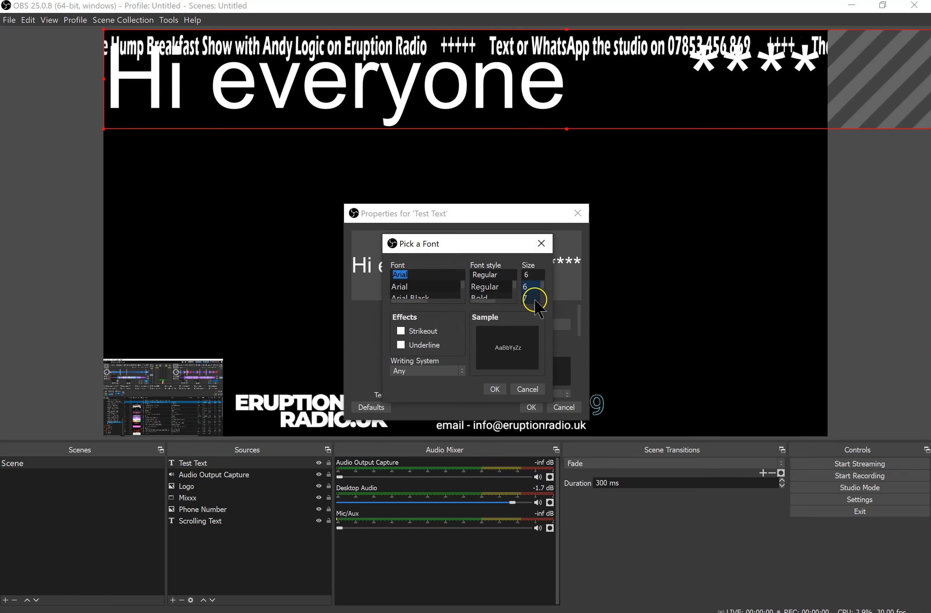
drag(543, 287, 544, 300)
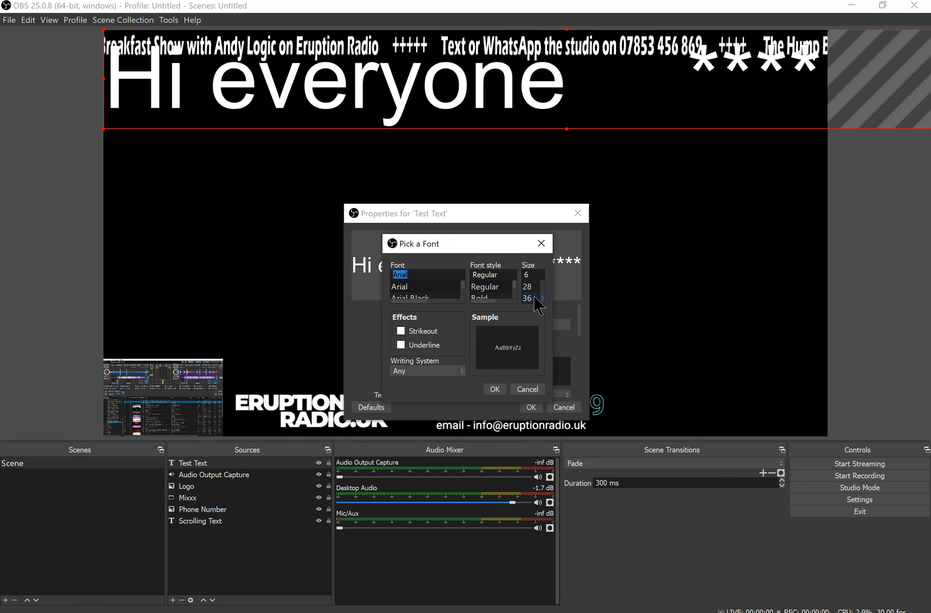
click(535, 298)
click(494, 389)
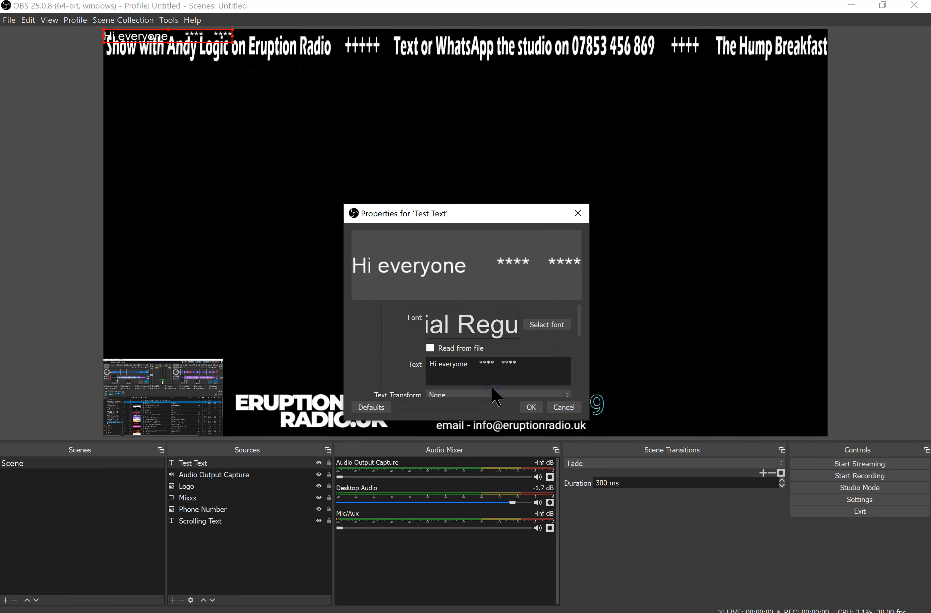
Accept the Test Text properties, move the text below the scrolling banner, and enlarge it to a little over twice its size
drag(184, 48, 330, 120)
click(531, 407)
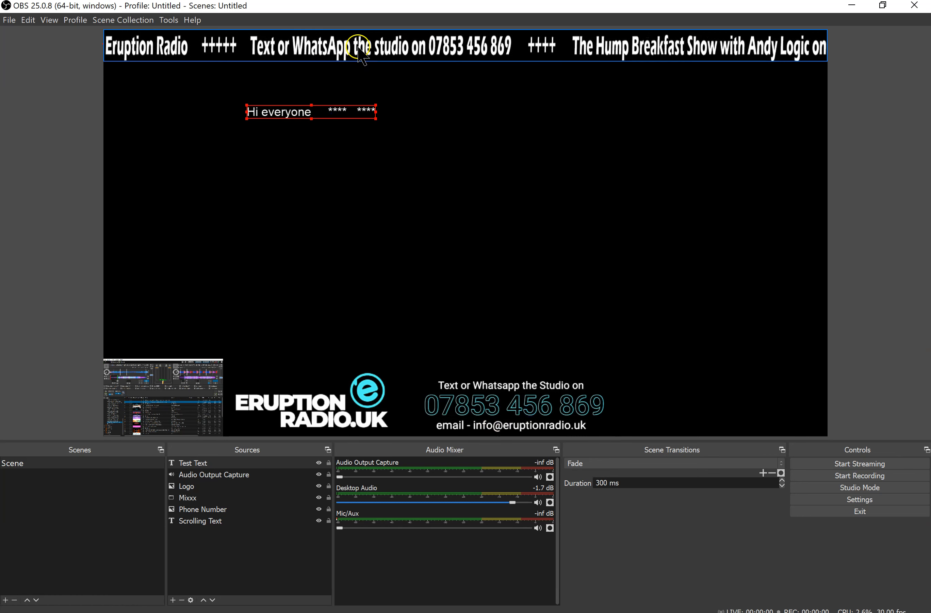
click(376, 121)
click(301, 111)
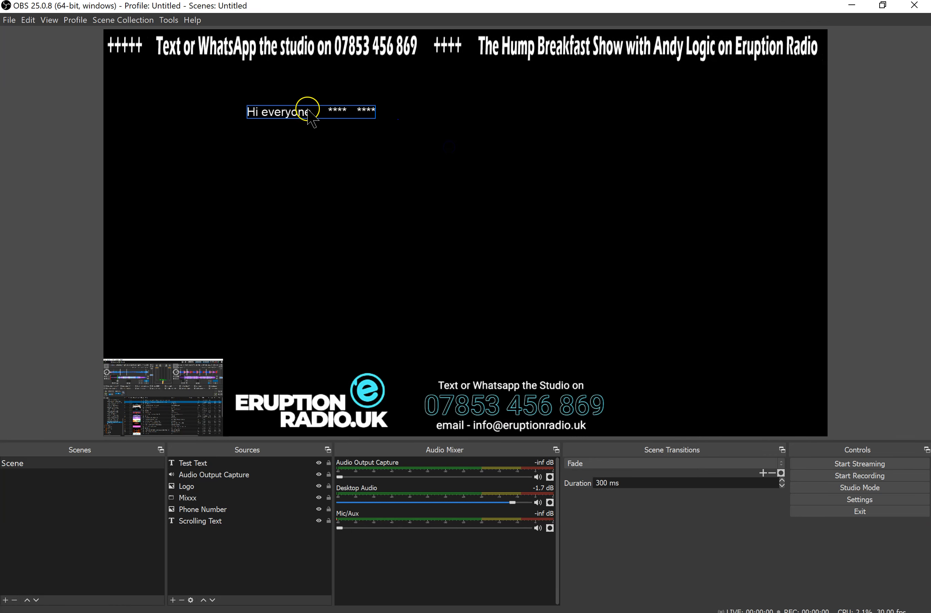
drag(376, 117, 395, 134)
Add a Scroll effect filter with the default name to the Test Text source
right_click(369, 126)
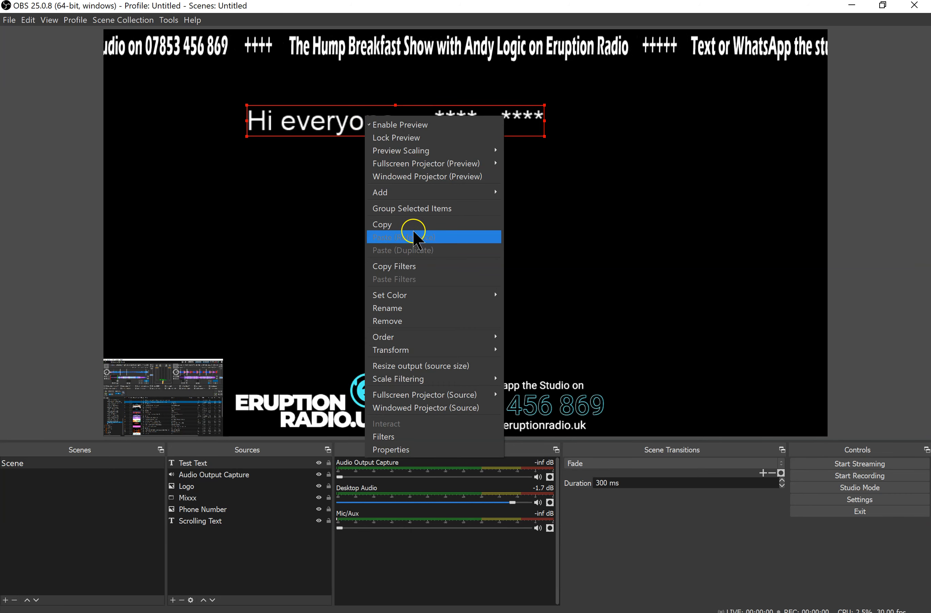
click(428, 438)
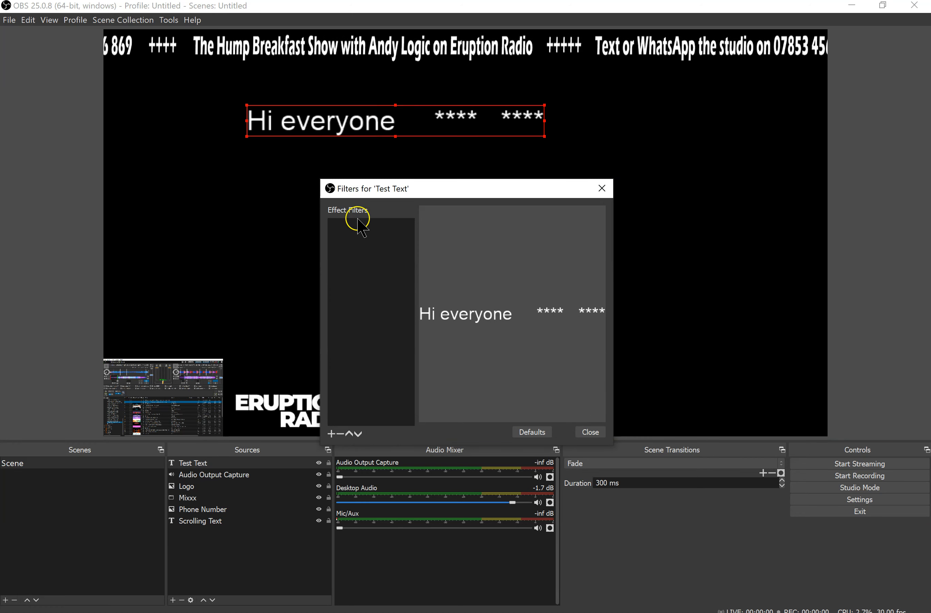
click(330, 434)
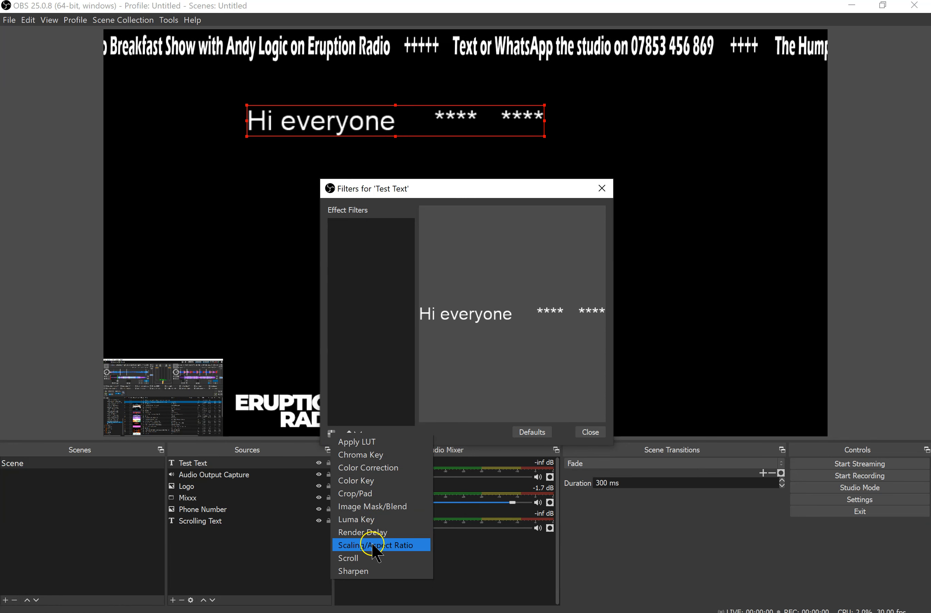
click(363, 558)
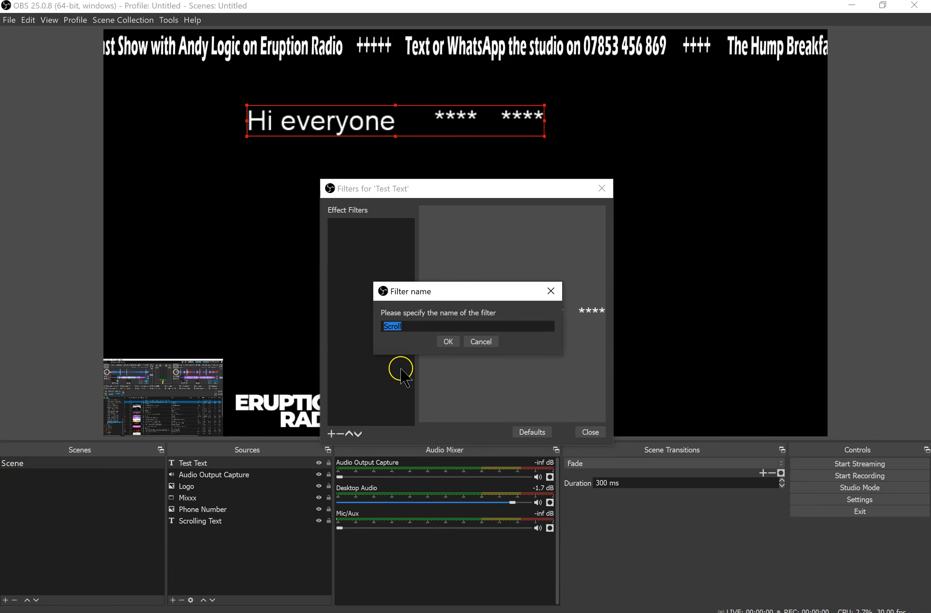
click(449, 341)
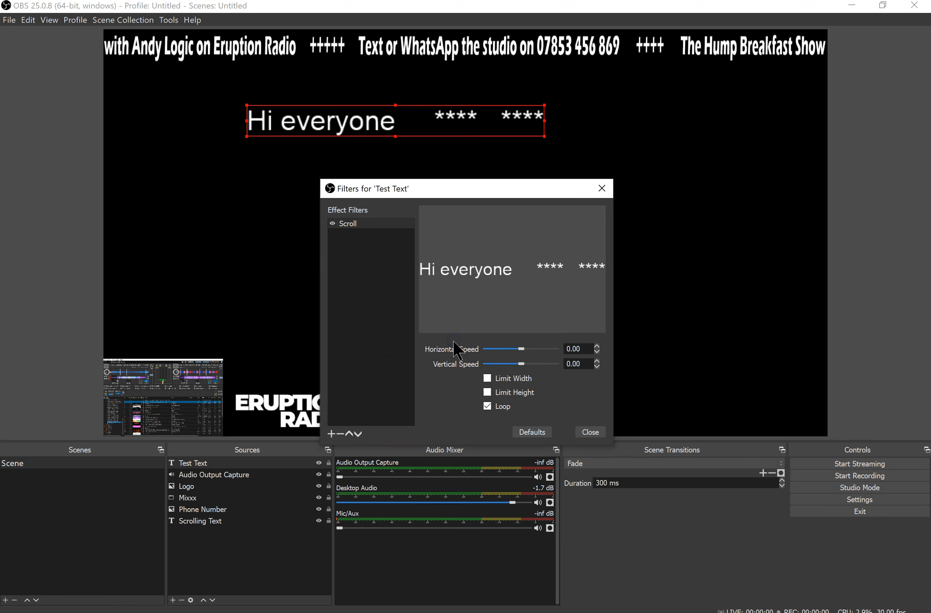
click(591, 432)
Set the horizontal speed of the Test Text source's Scroll filter to 41
click(401, 214)
click(352, 118)
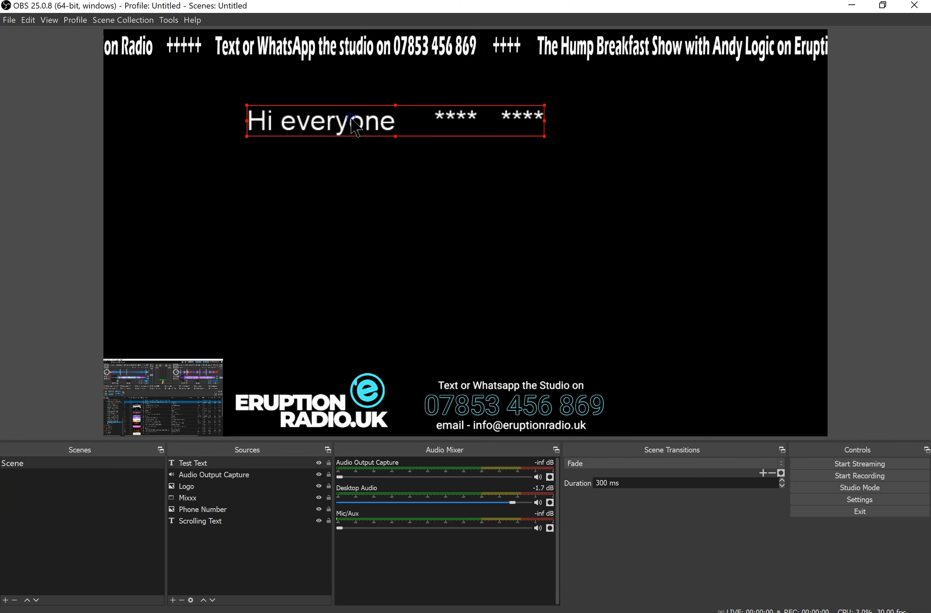
right_click(352, 132)
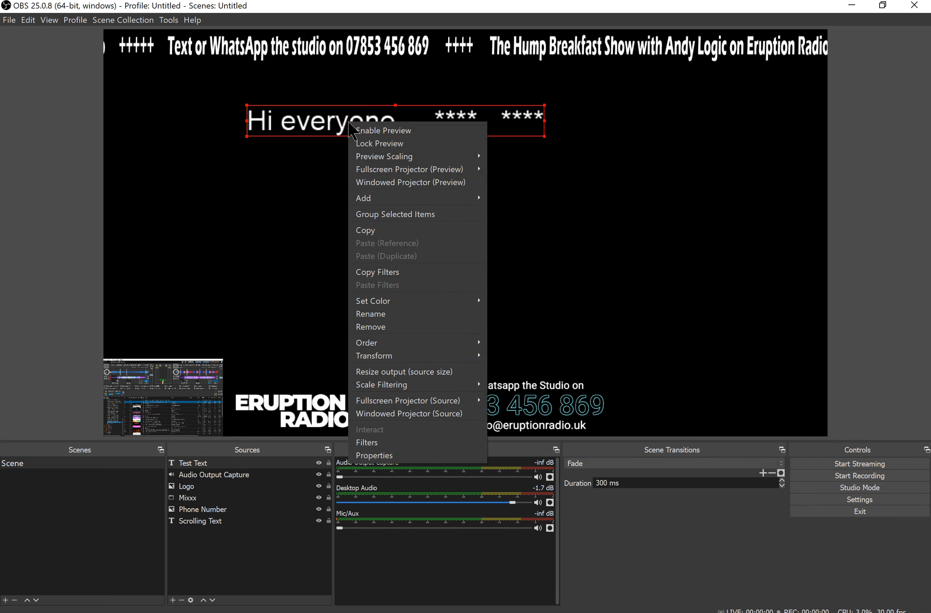
click(412, 448)
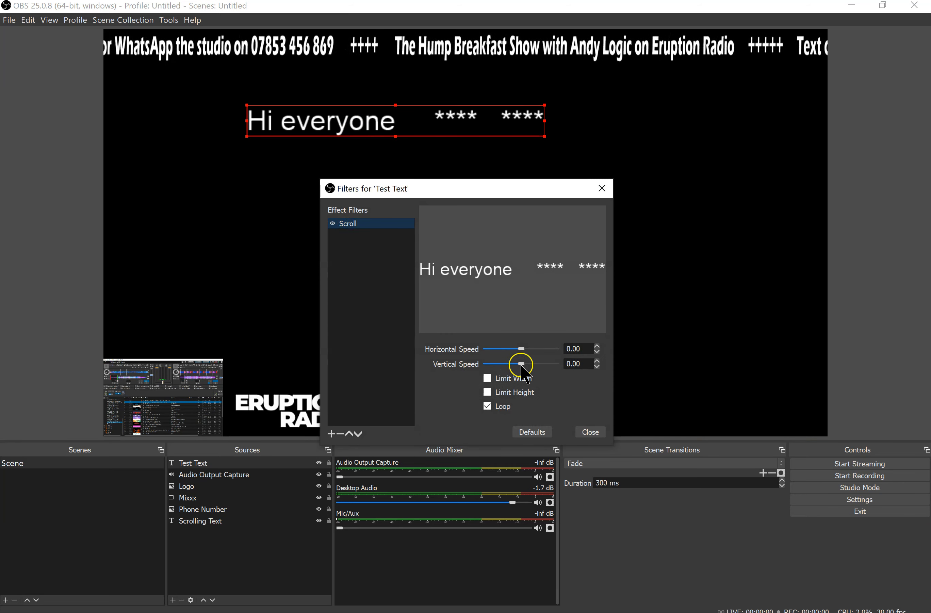
drag(523, 352, 525, 351)
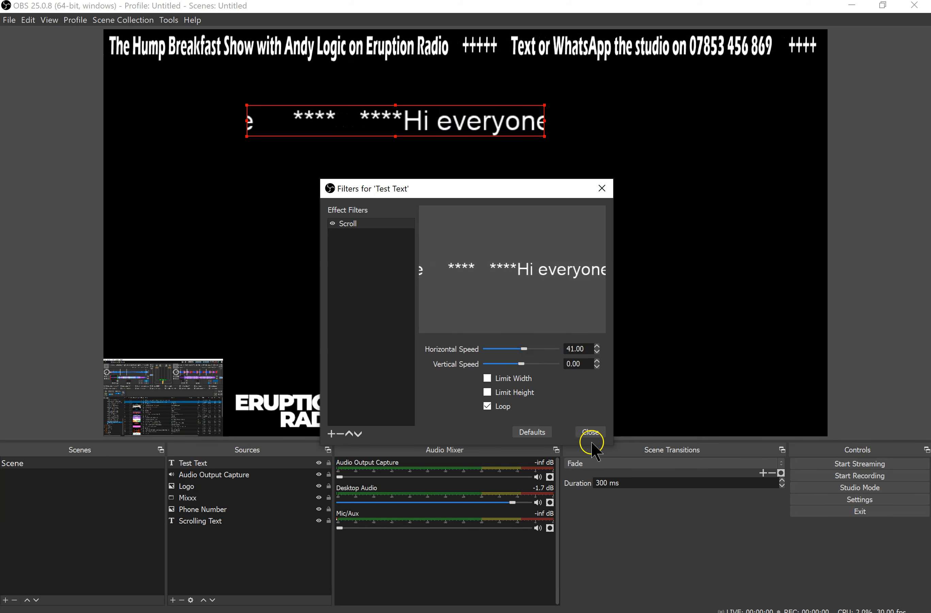
click(595, 430)
Try "Big shout to all the raving krew....." as the text of the Test Text source, and cancel the change
double_click(193, 463)
drag(507, 364, 428, 364)
text(Big shout to all the raving krew.....)
click(655, 325)
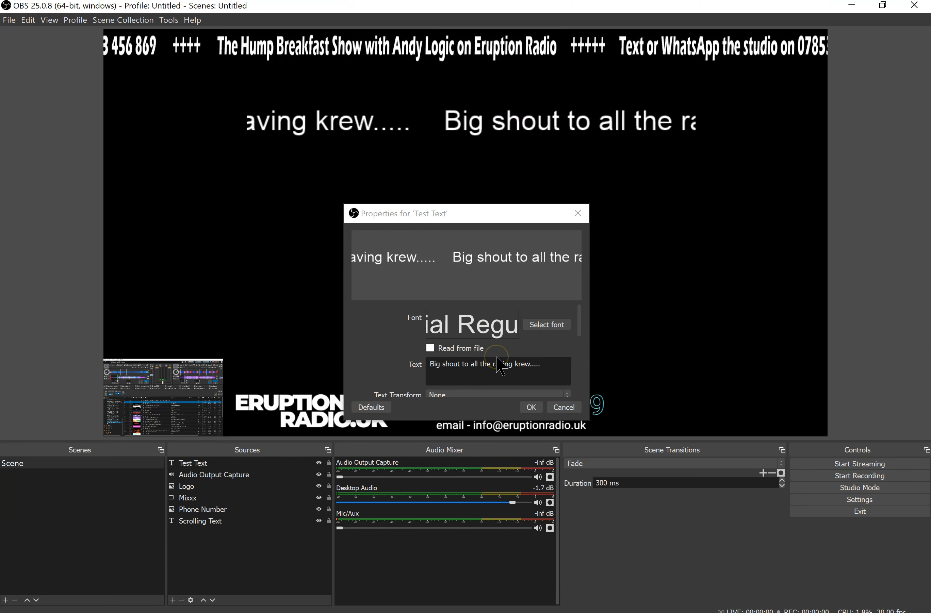
click(563, 408)
Remove the Test Text source from the scene
right_click(374, 126)
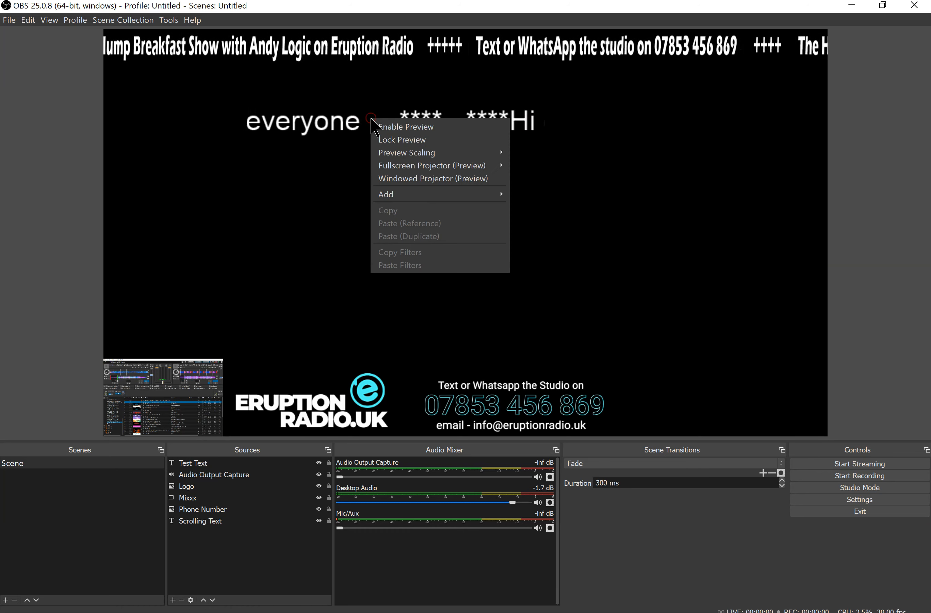
click(314, 128)
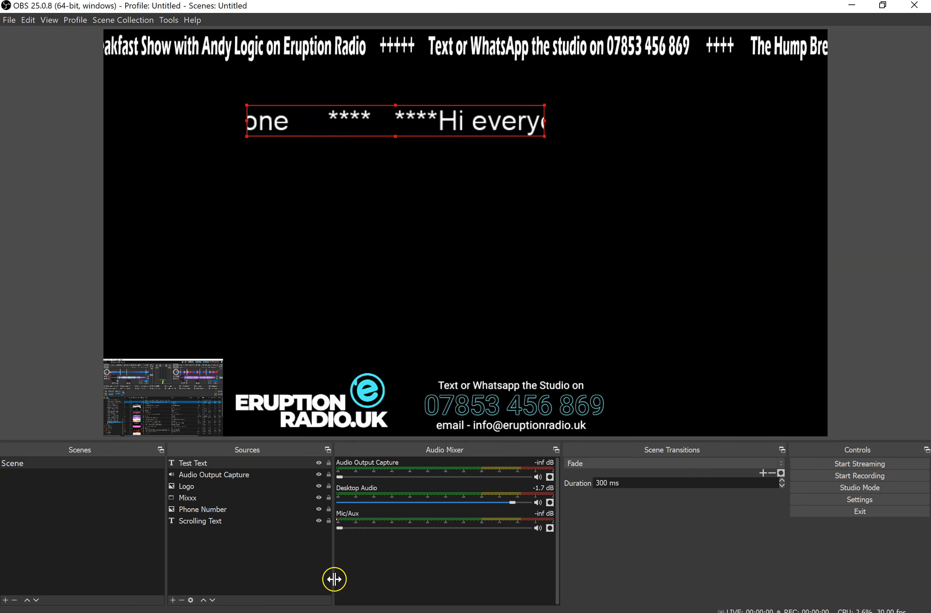
click(235, 522)
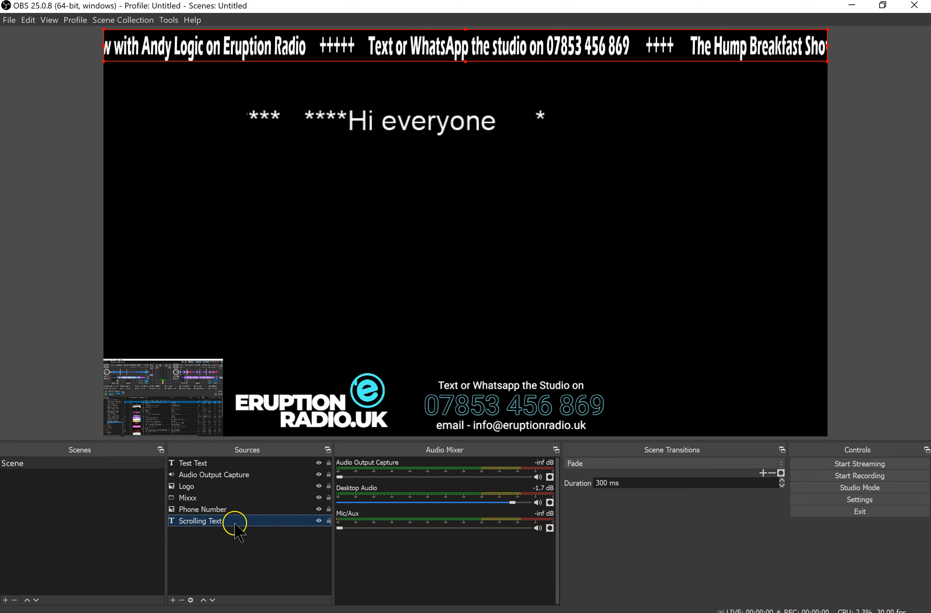
click(211, 463)
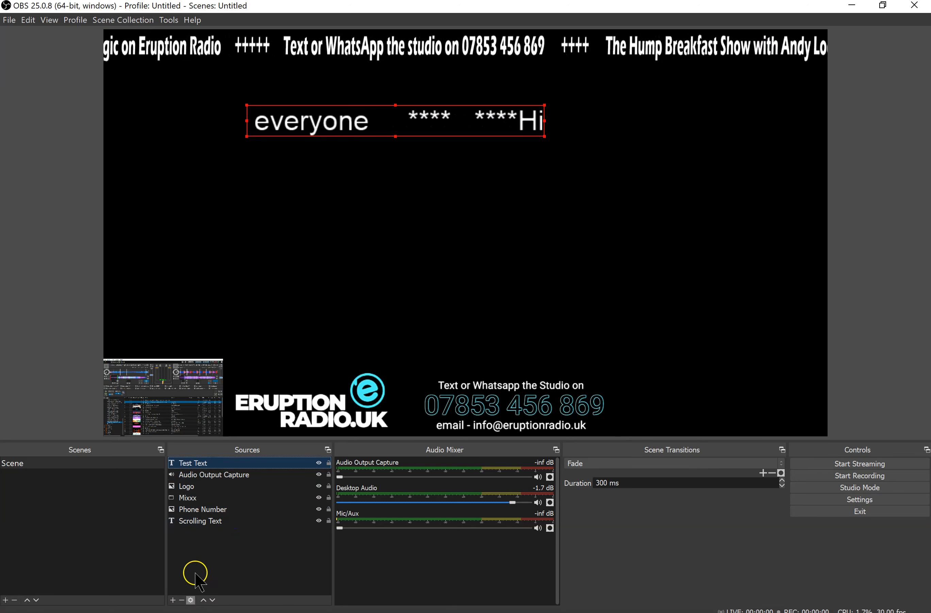
click(184, 599)
click(501, 338)
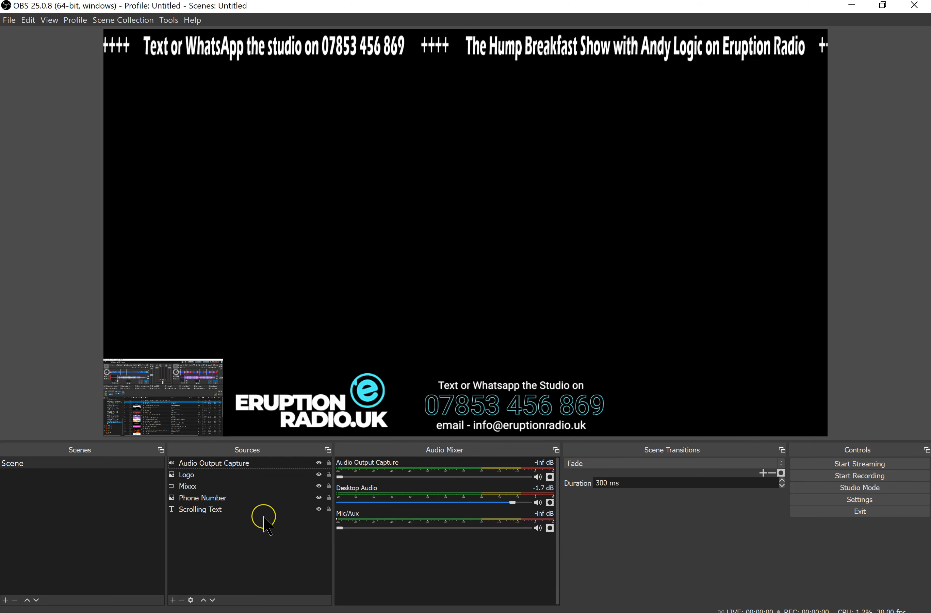
Add a new visible Video Capture Device source named "Webcam" to the scene
click(172, 600)
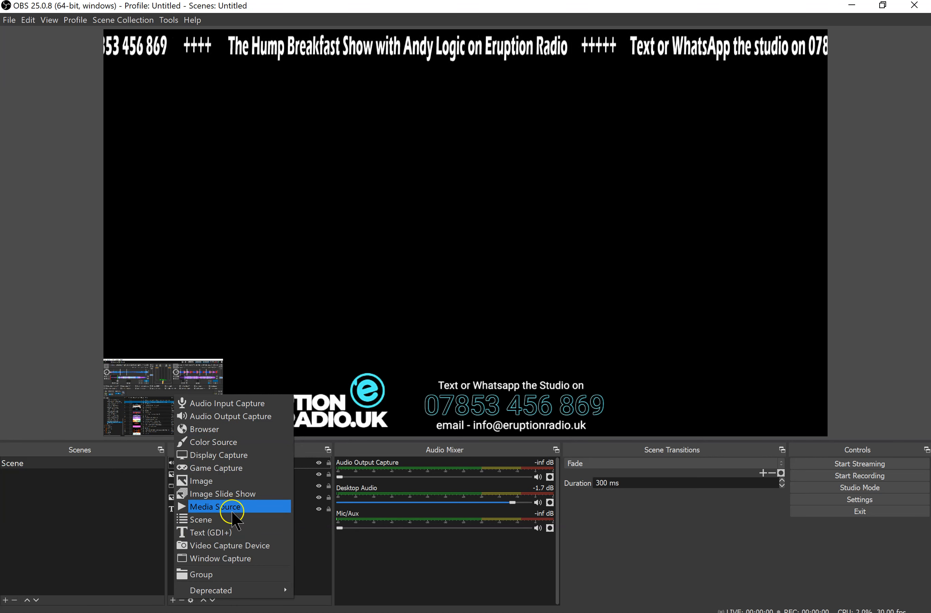
click(237, 545)
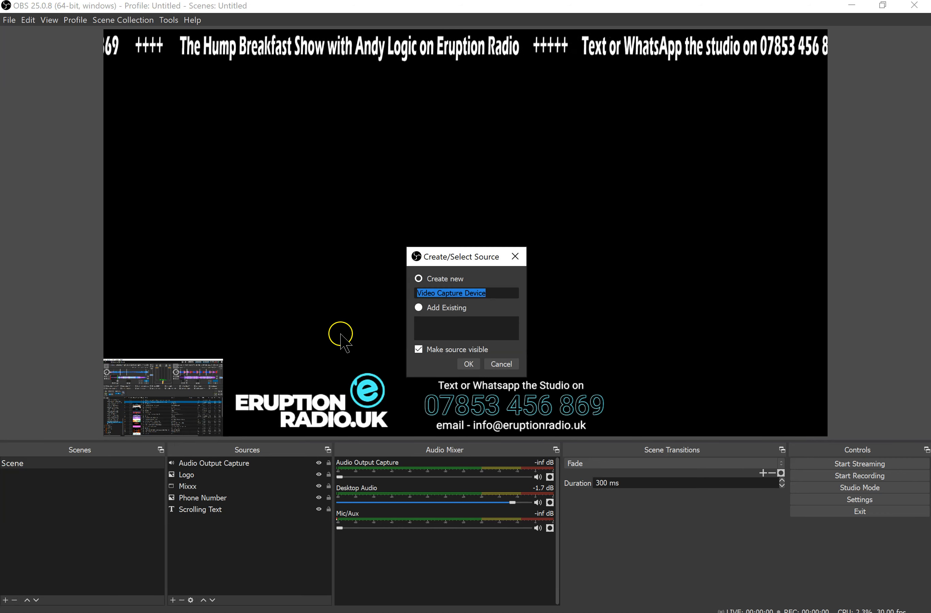
text(Webcam)
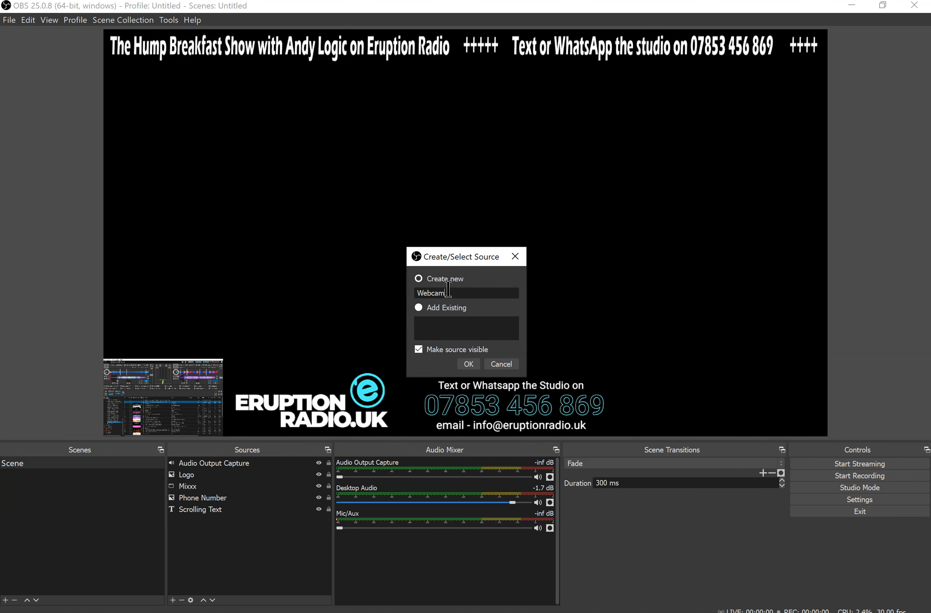
click(468, 363)
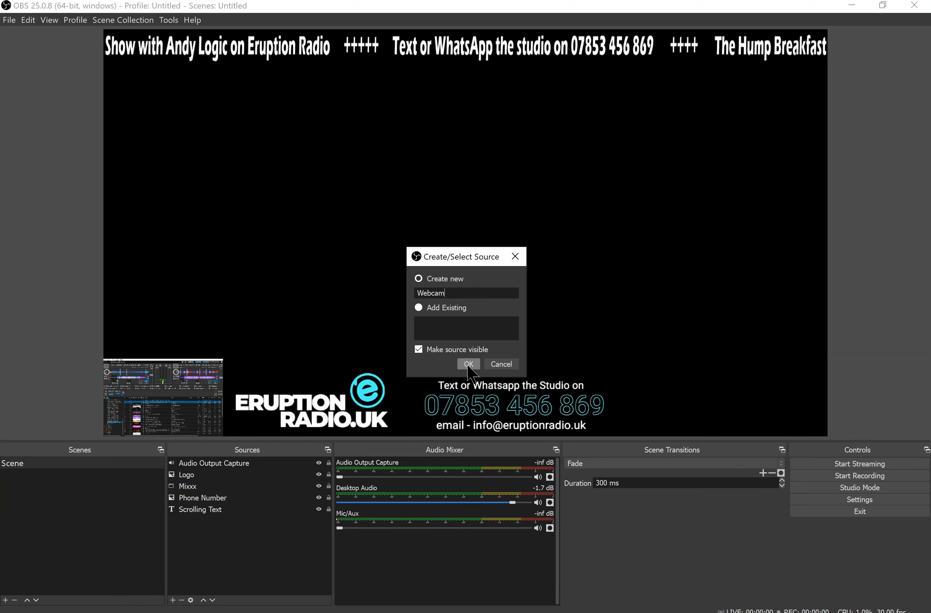
click(468, 364)
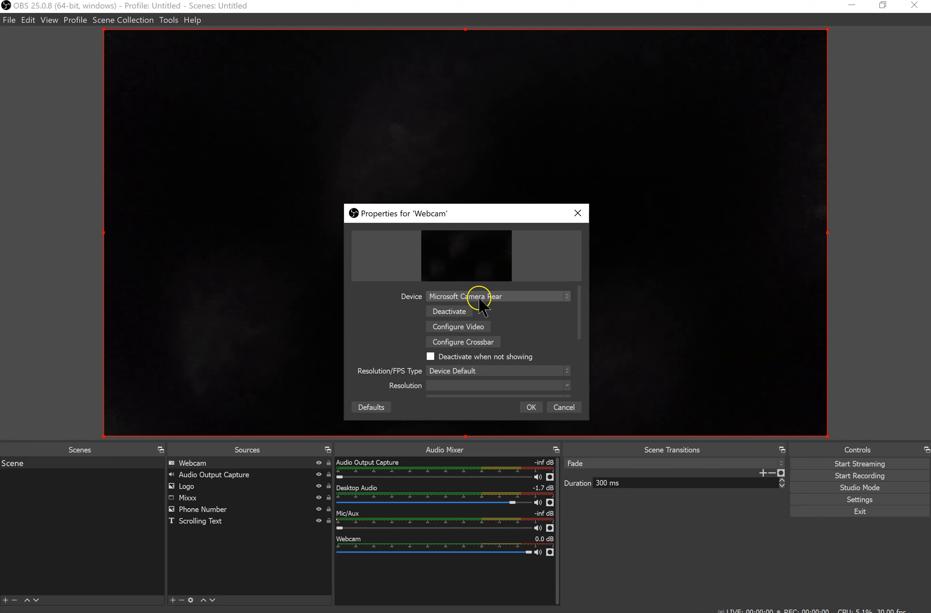
Set the Webcam source's device to Logitech HD Webcam C270 and accept its properties
click(568, 296)
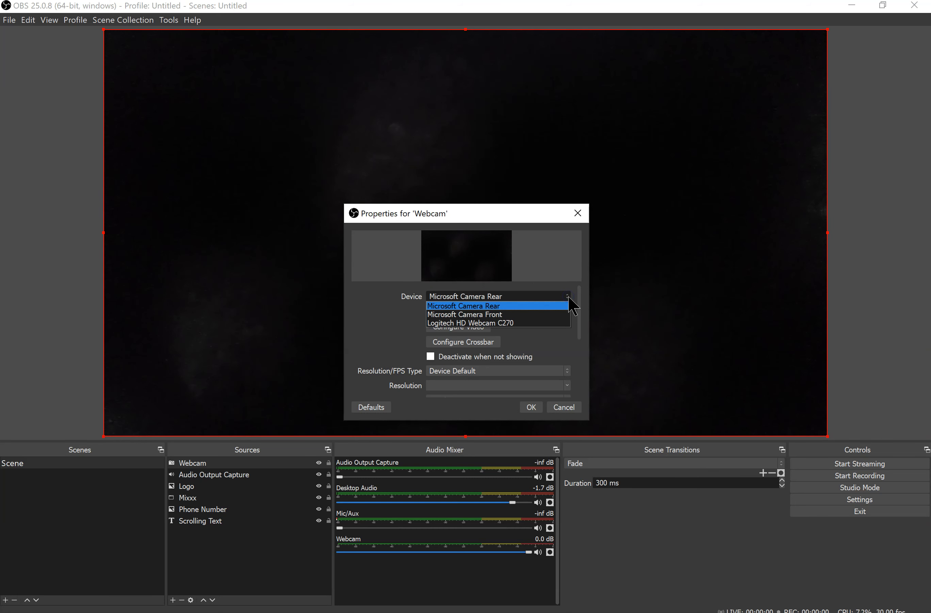
click(511, 323)
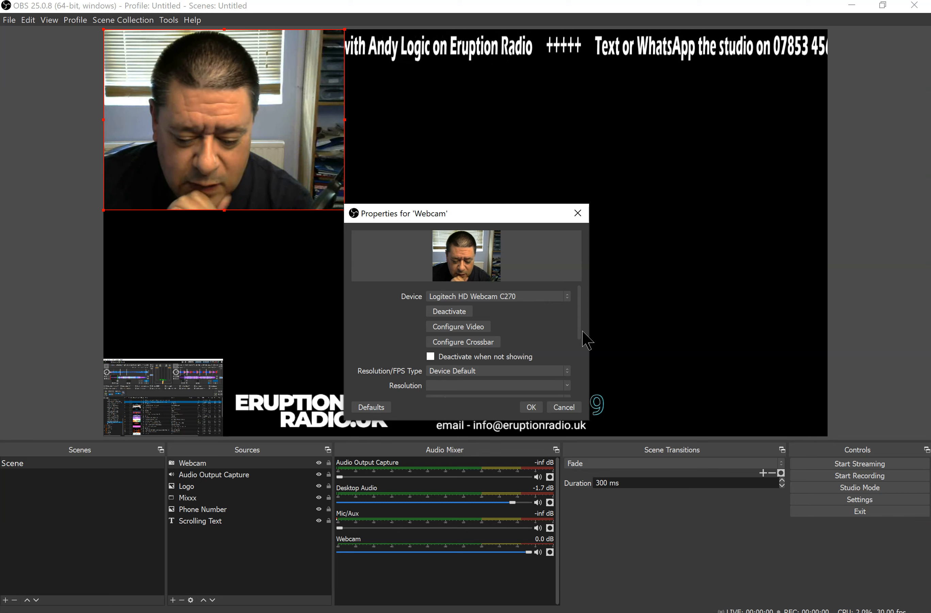
click(534, 411)
Move the webcam picture directly below the scrolling banner and enlarge it until it reaches down to just above the logo
drag(277, 159, 277, 191)
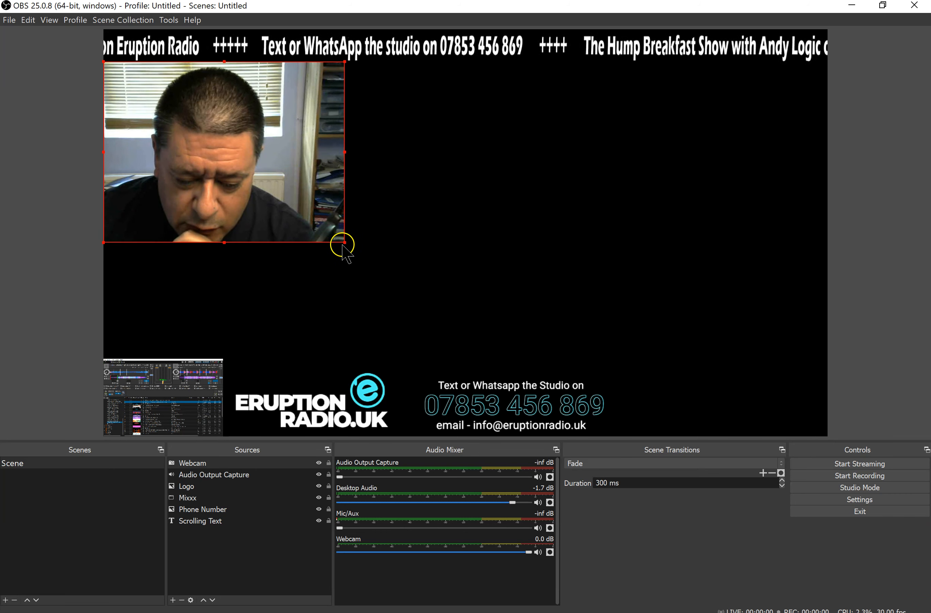
drag(343, 241, 505, 362)
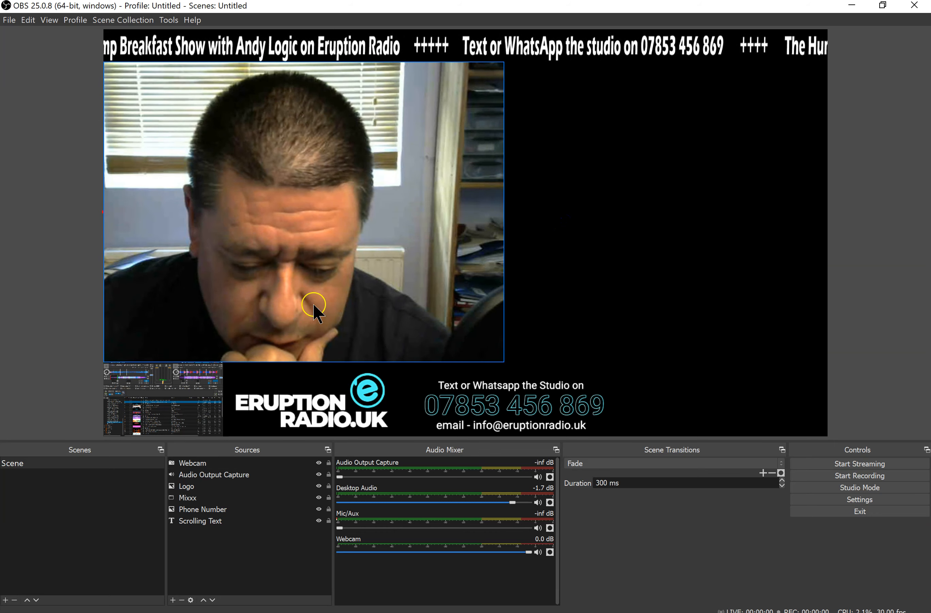
Enlarge the Mixxx window capture to more than twice its size and place it in the empty canvas area beside the webcam picture
click(157, 418)
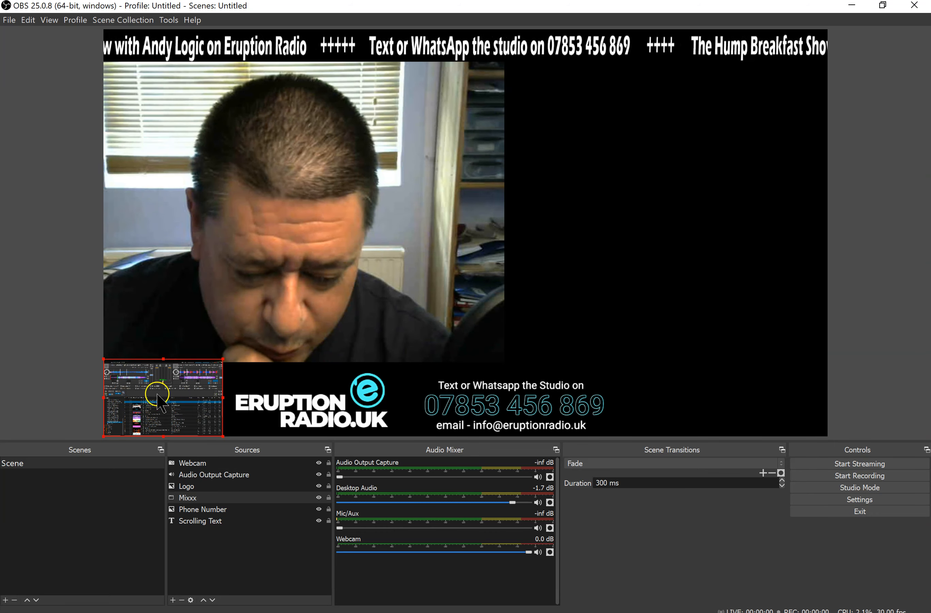
drag(222, 359, 381, 270)
drag(275, 347, 615, 270)
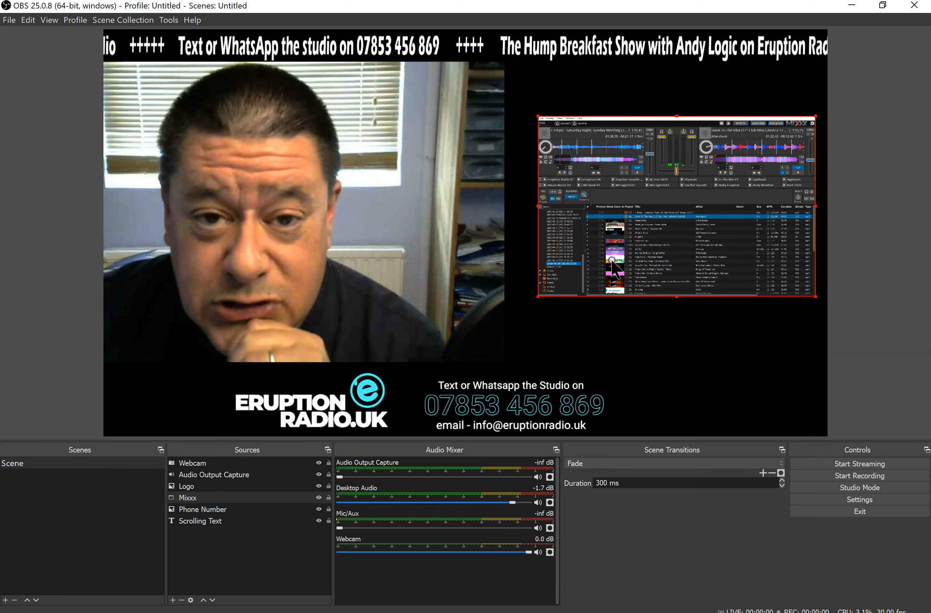
drag(612, 260, 611, 260)
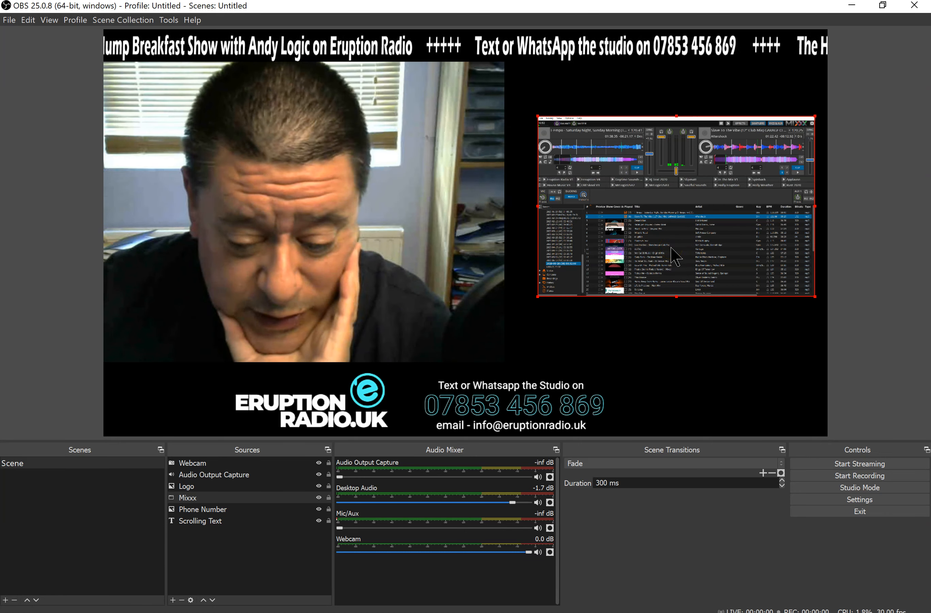
Remove the Mixxx window capture source from the scene
drag(672, 255, 650, 222)
click(263, 499)
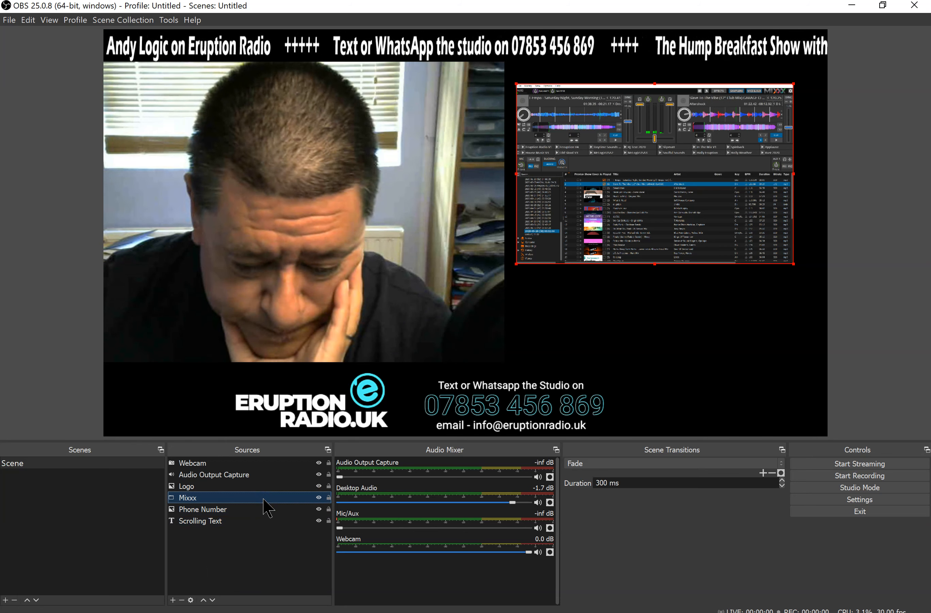
click(182, 599)
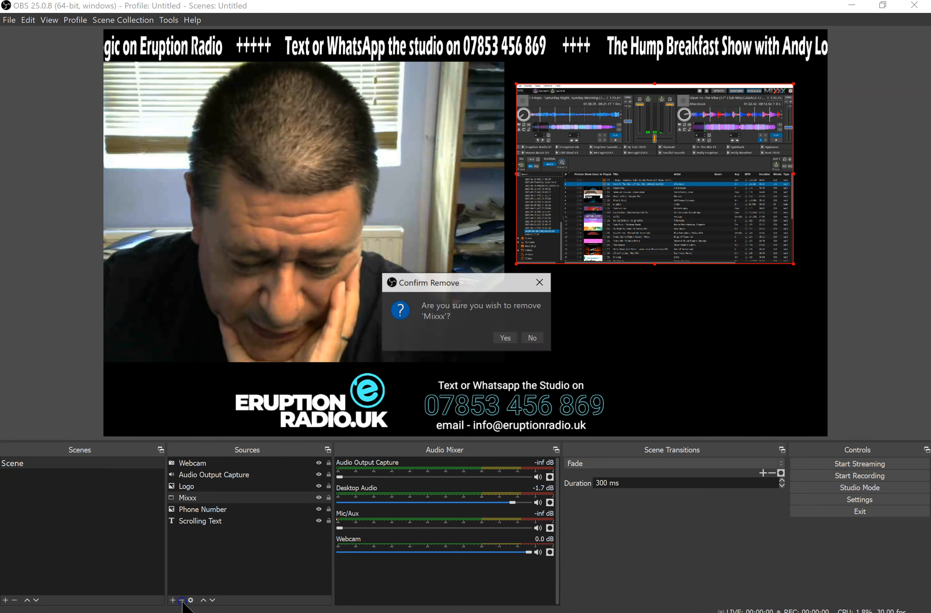
click(504, 337)
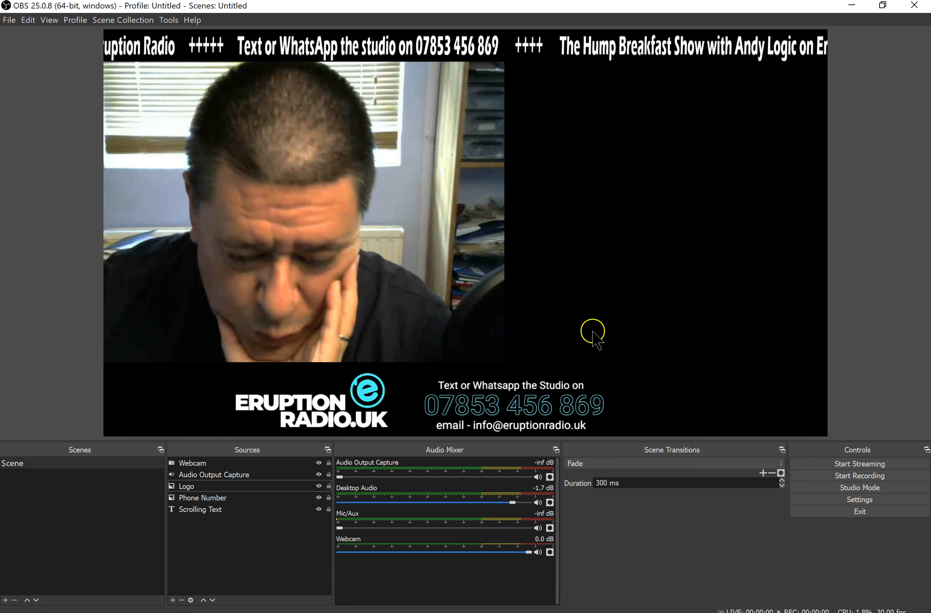
Add a new visible Window Capture source named "Mixxx" to the scene
click(174, 599)
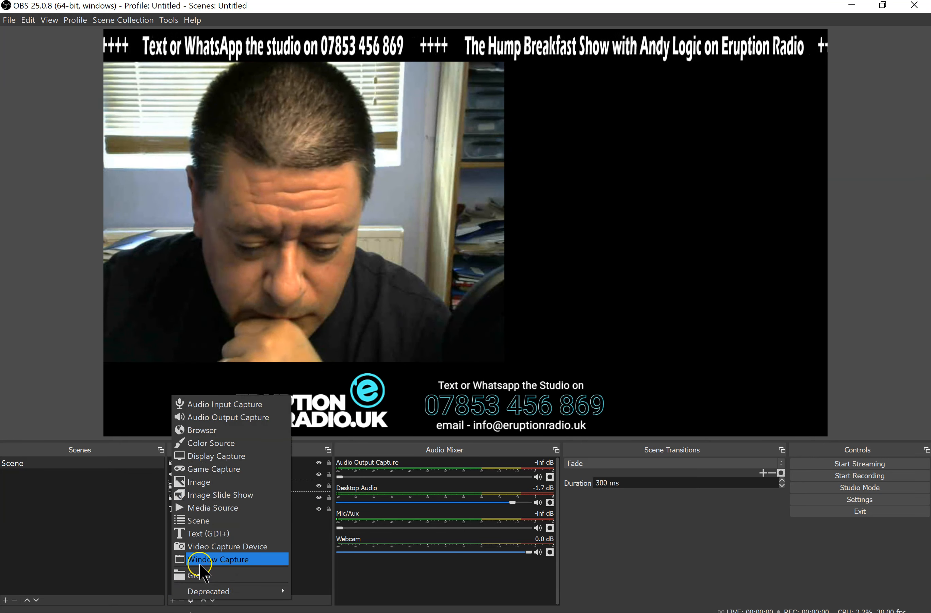
click(261, 534)
text(Mixxx)
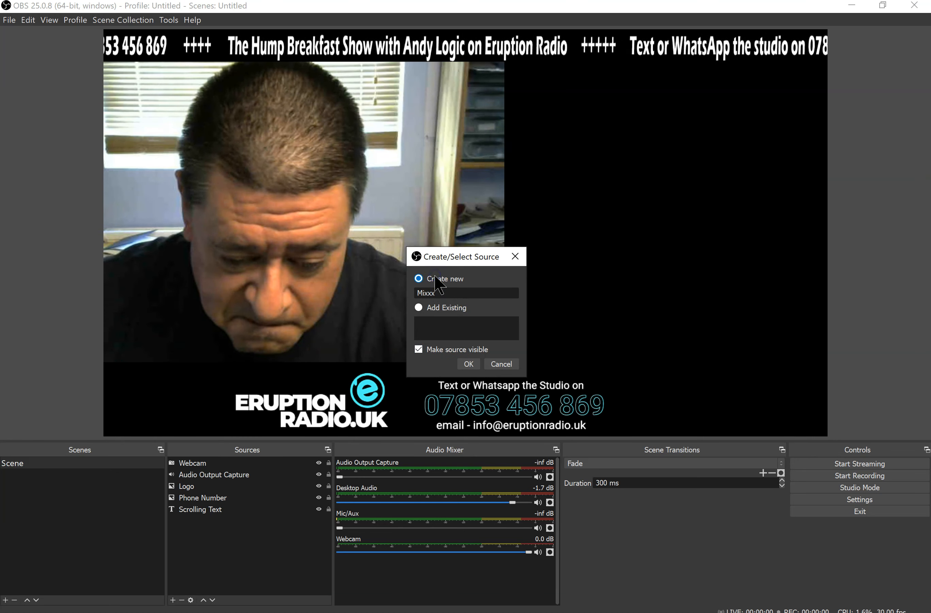
click(468, 364)
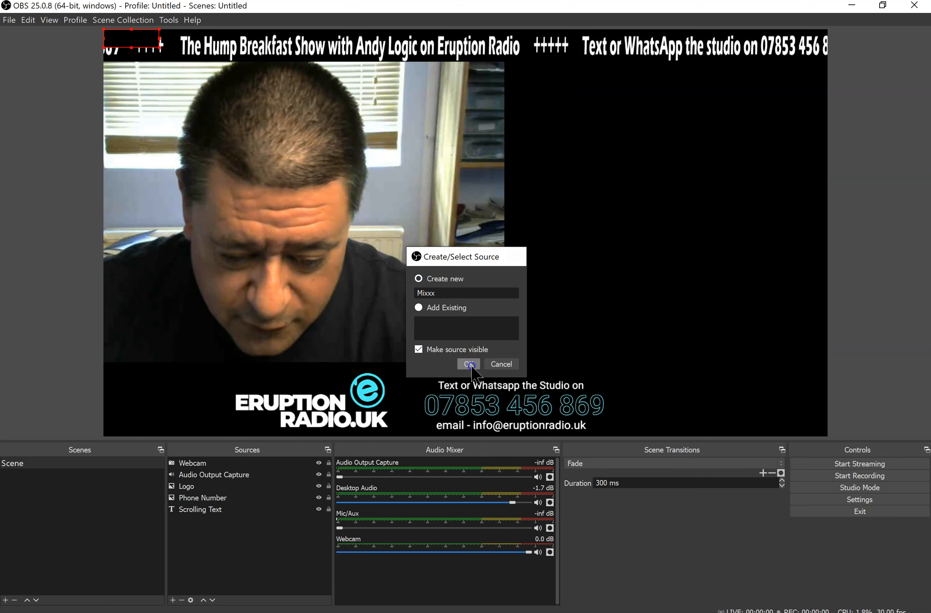
Look through the windows available to the Mixxx source and accept its properties with the preset Screen Recorder Launcher window
click(460, 330)
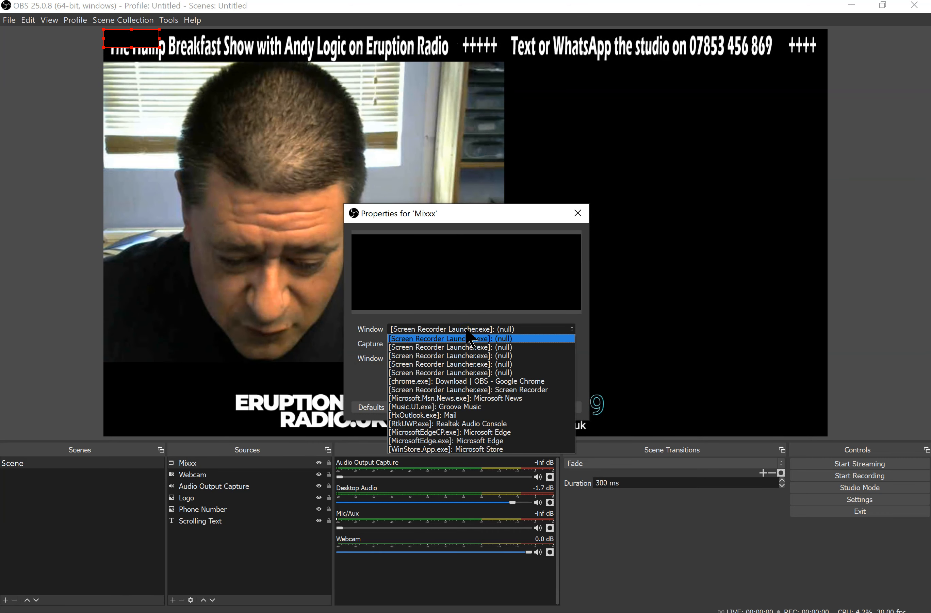
click(473, 391)
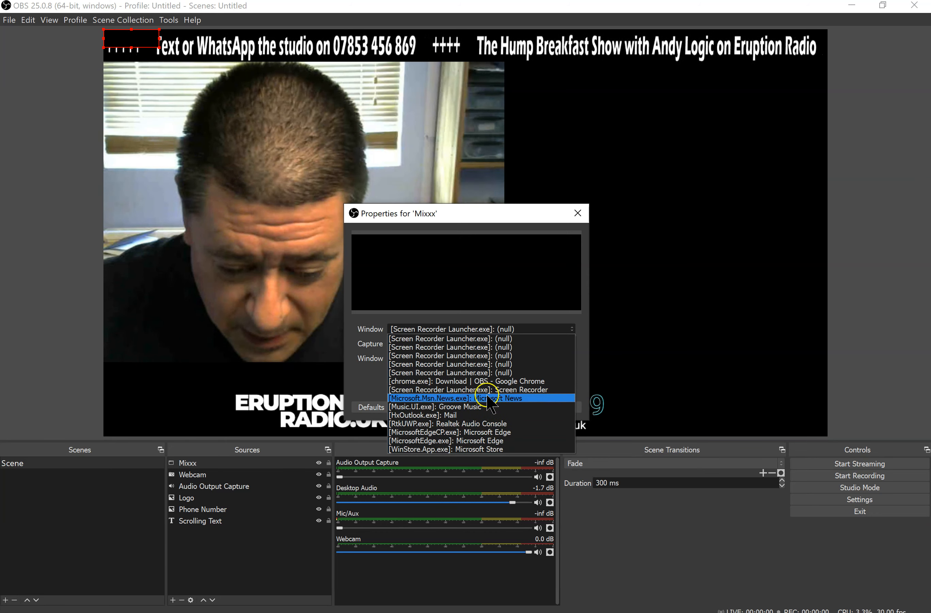
click(437, 292)
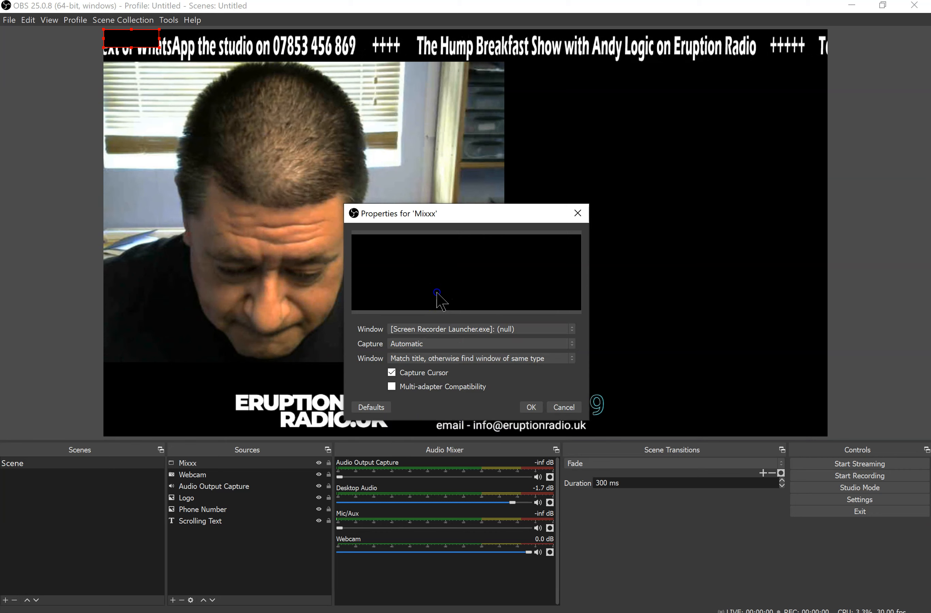
click(438, 329)
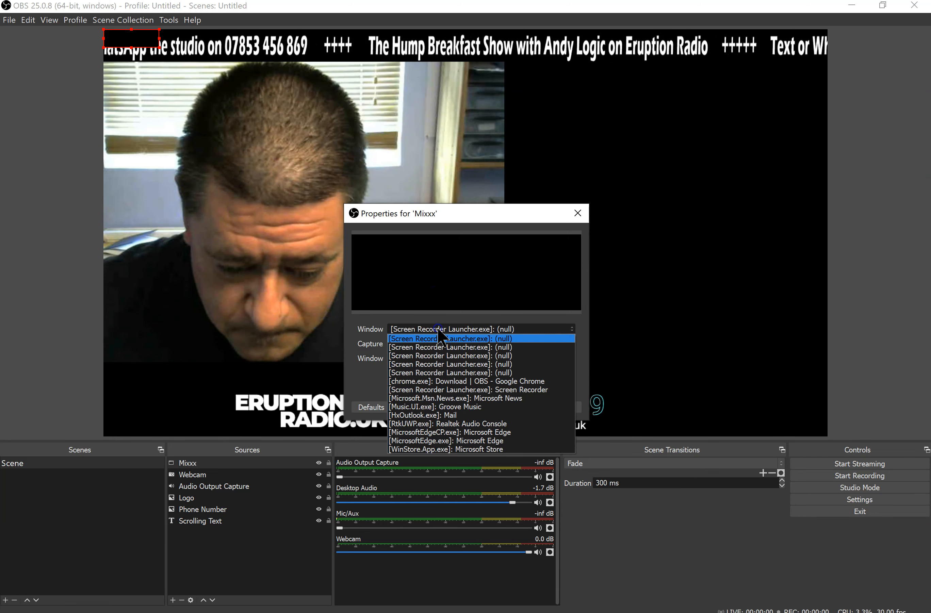
click(439, 267)
click(533, 409)
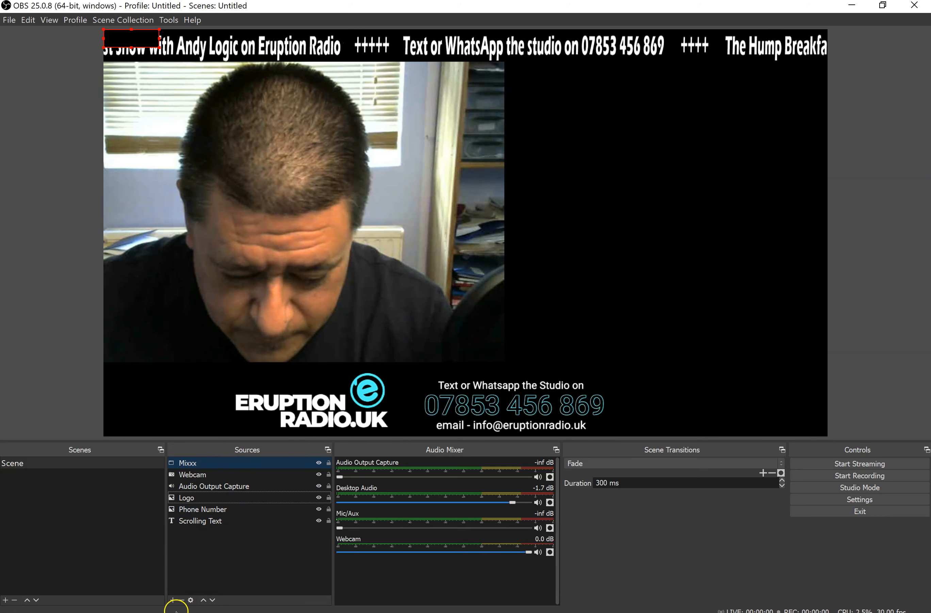
Add another Window Capture source under its default name, capturing the window "[mixxx.exe]: Mixxx 2.2.1"
click(173, 600)
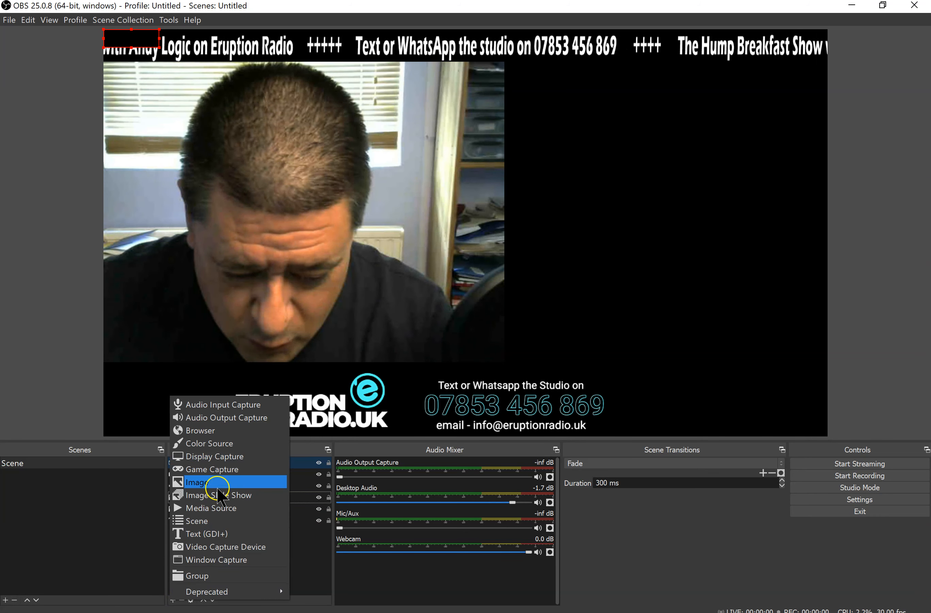
click(216, 559)
key(Return)
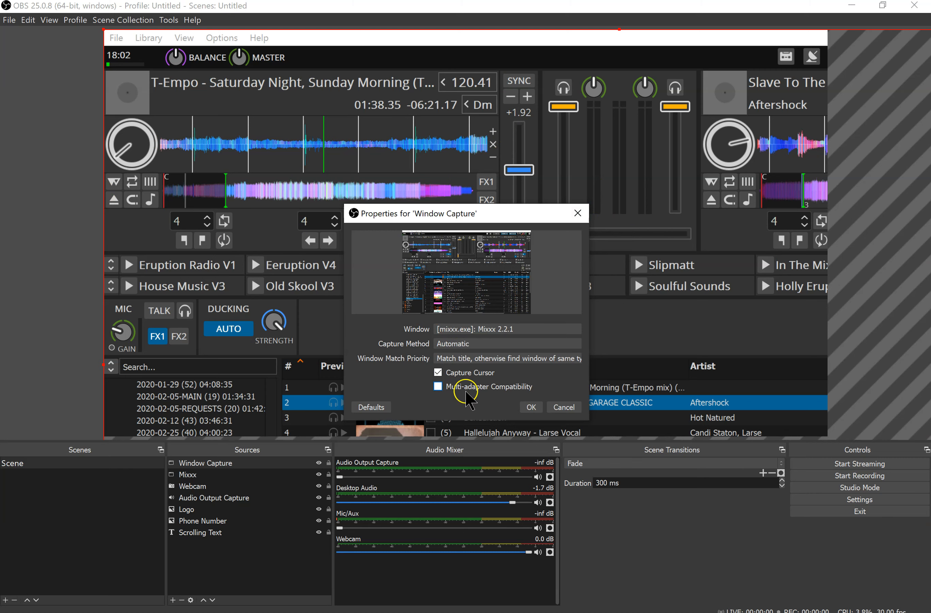
click(531, 407)
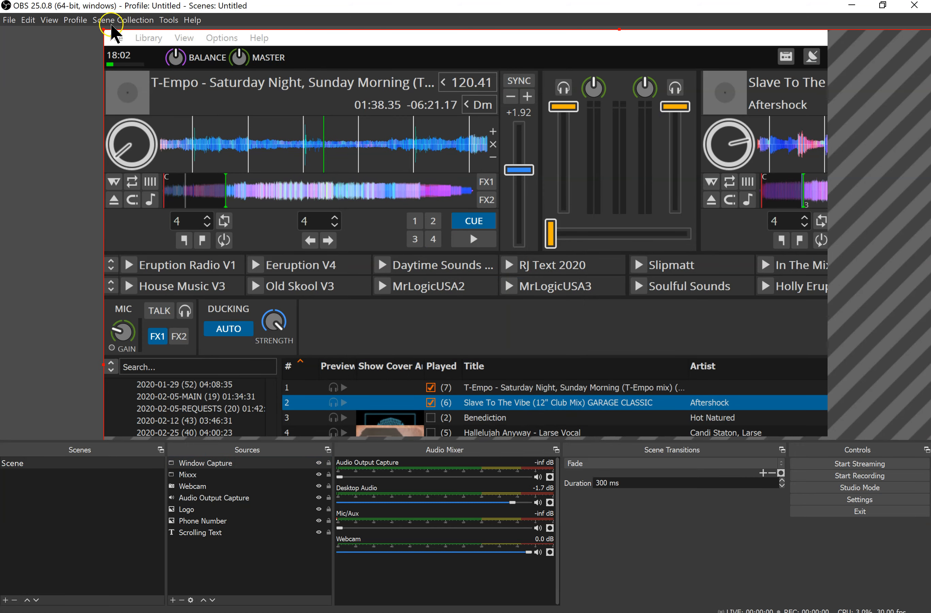
Shrink the new Mixxx capture into the canvas's lower-left corner and reduce the webcam picture to fit directly above it
drag(103, 29, 277, 268)
click(478, 159)
drag(503, 361, 335, 196)
drag(290, 357, 249, 363)
Move the logo beside the webcam picture and place the phone number graphic directly beneath the logo
drag(513, 406, 613, 402)
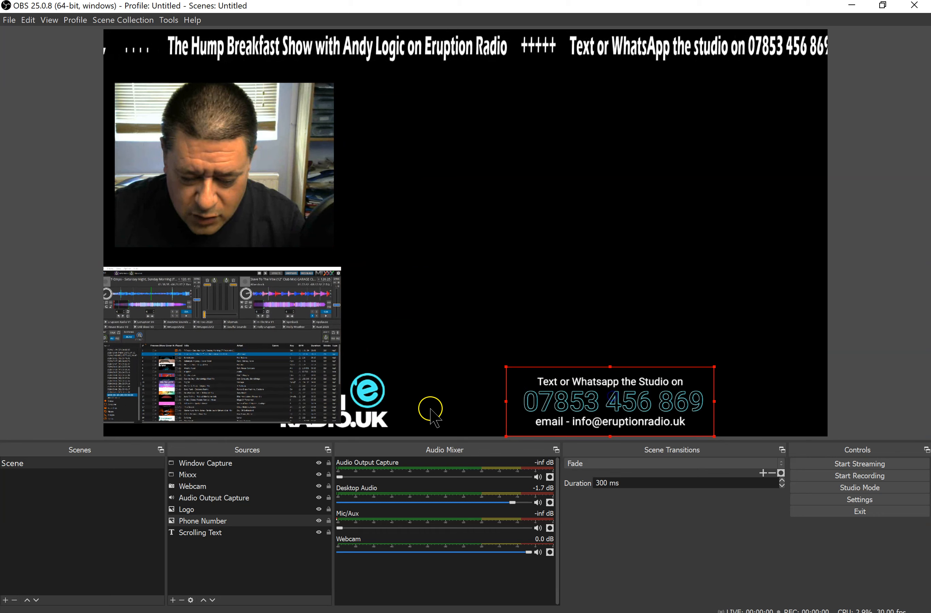
drag(388, 420, 499, 145)
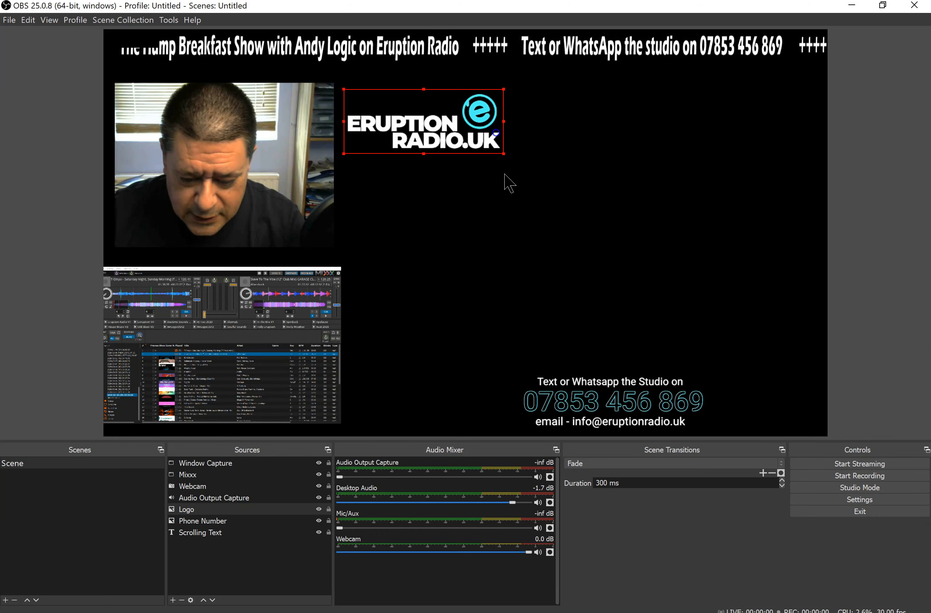
click(610, 430)
drag(610, 431, 451, 232)
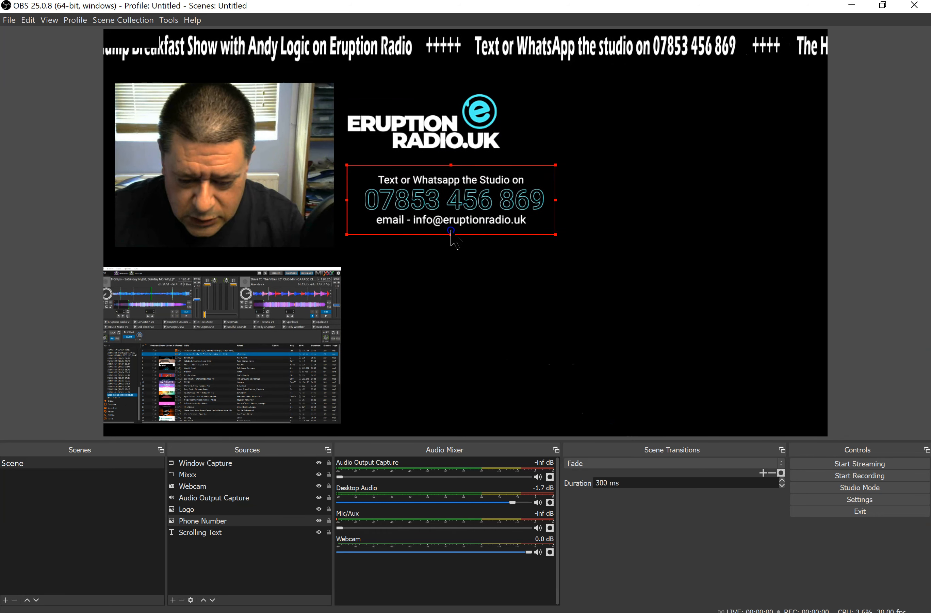
click(438, 291)
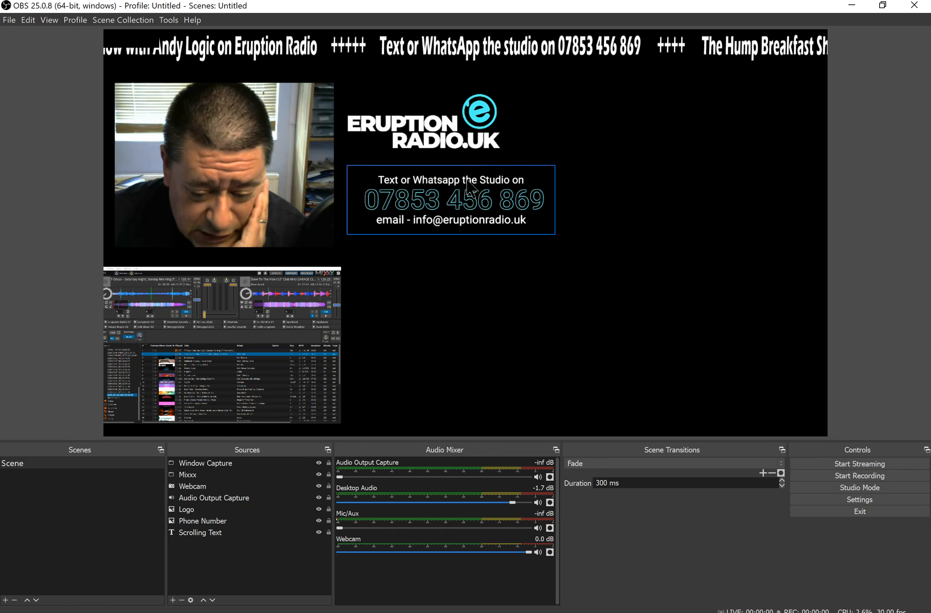
drag(468, 180, 461, 183)
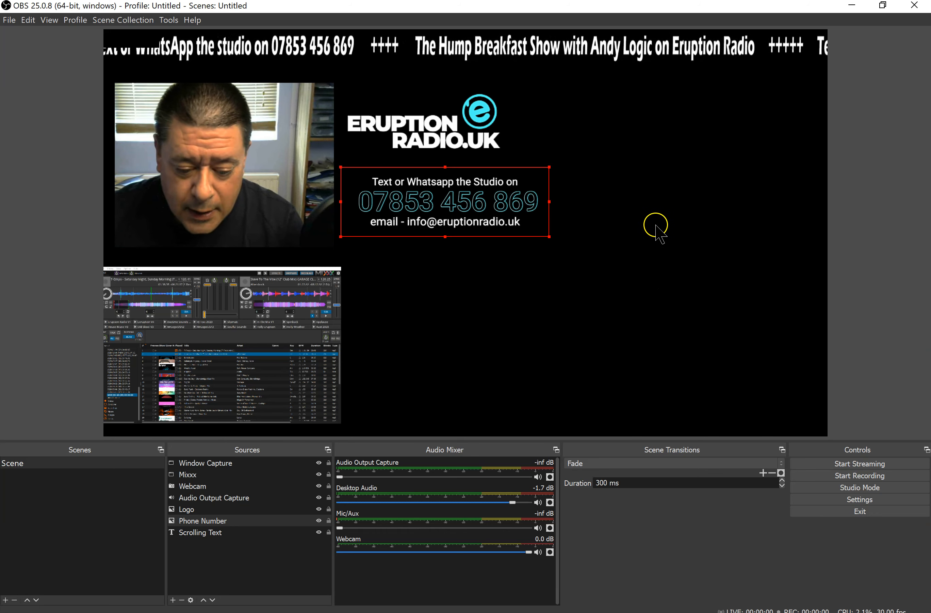
Remove the Webcam source and move the logo and phone number graphic into its place above the Mixxx capture
click(221, 142)
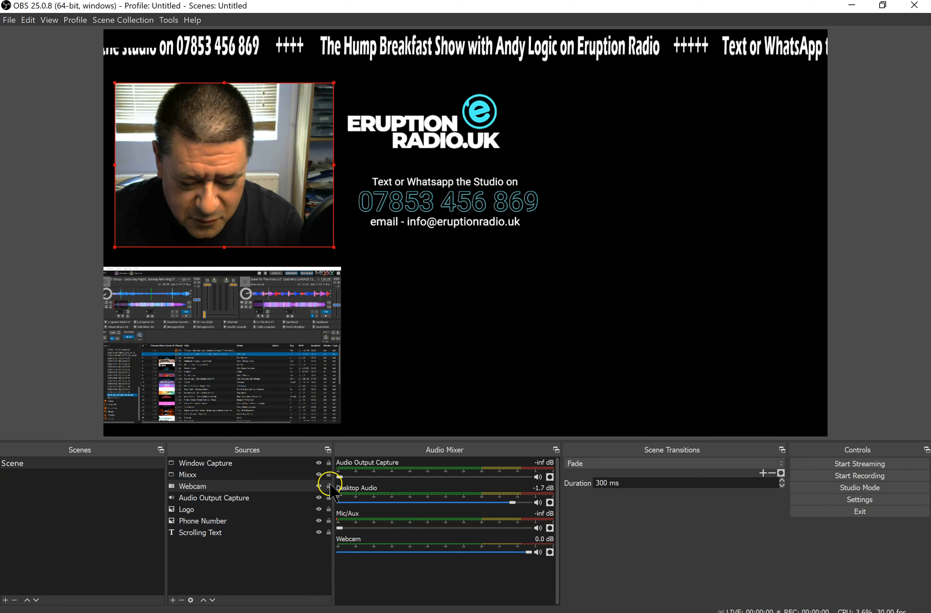
click(182, 601)
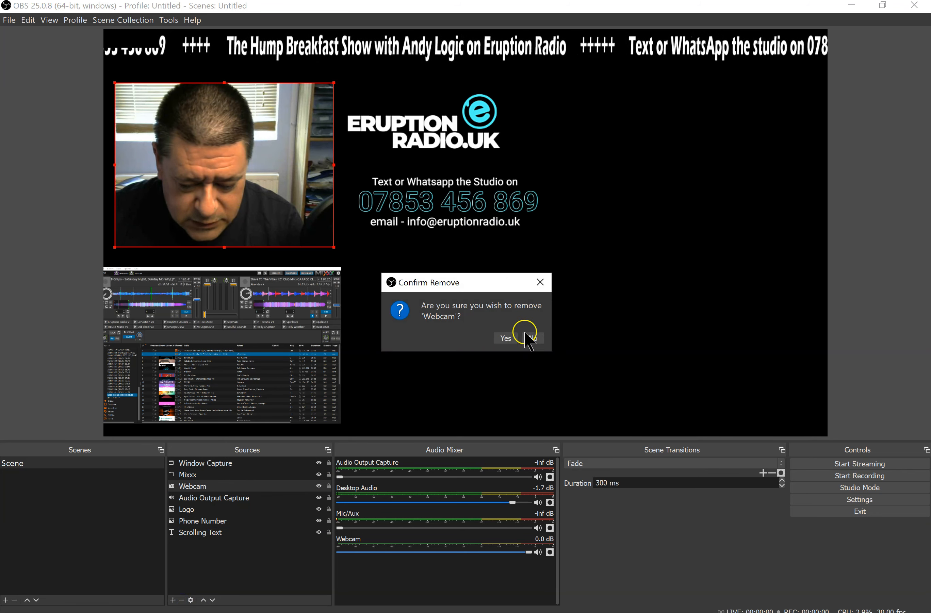
click(511, 339)
drag(448, 121, 246, 106)
drag(490, 215, 280, 209)
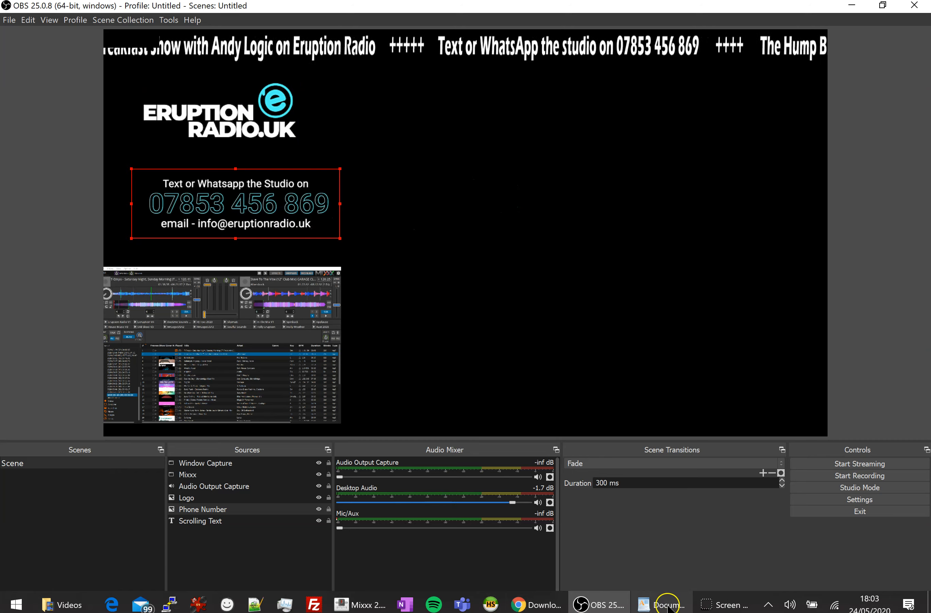
Switch to the WordPad document, copy the Restream chat embed link and return to OBS
click(668, 606)
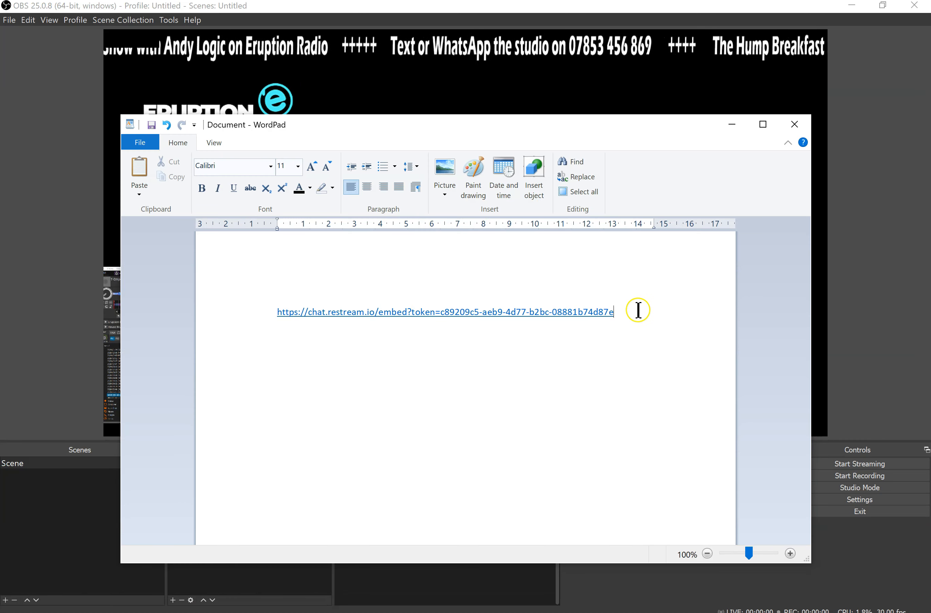
triple_click(637, 313)
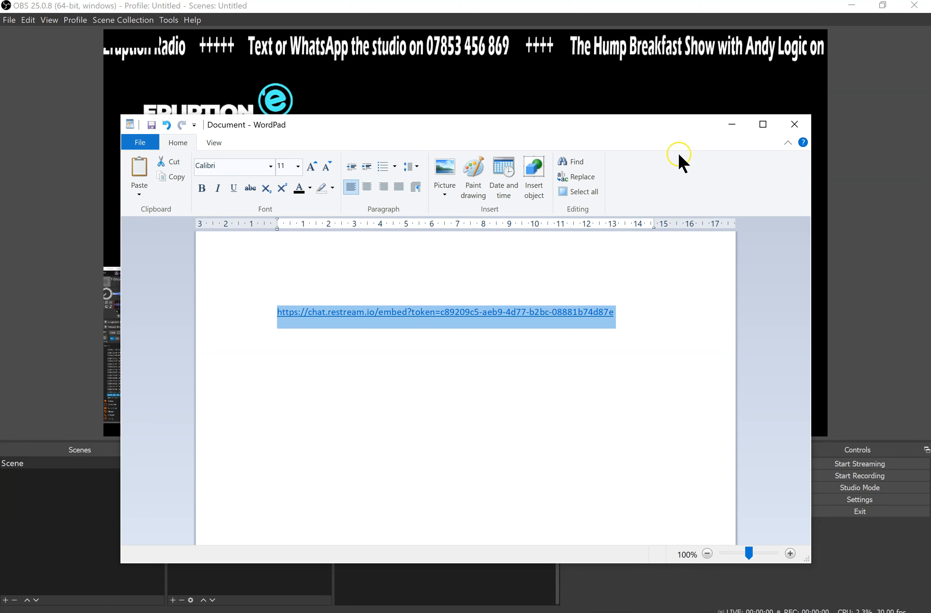
click(732, 126)
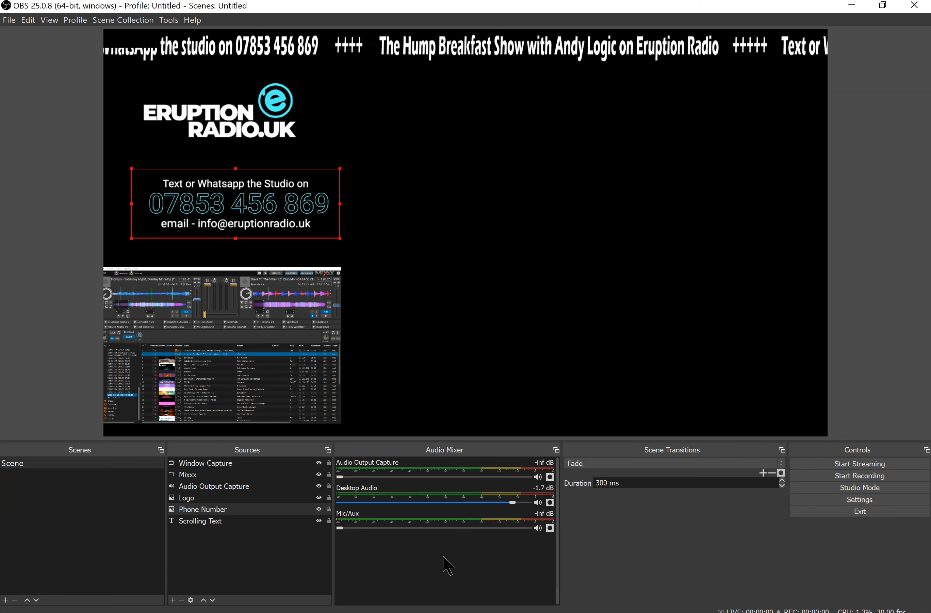
Add a new visible Browser source named "Restream Chat" to the scene
click(173, 600)
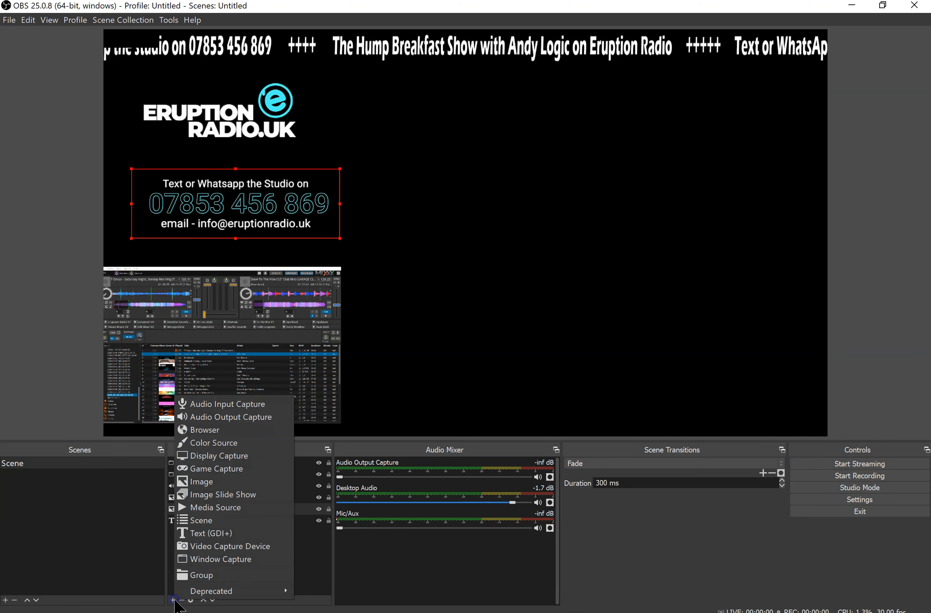
click(221, 433)
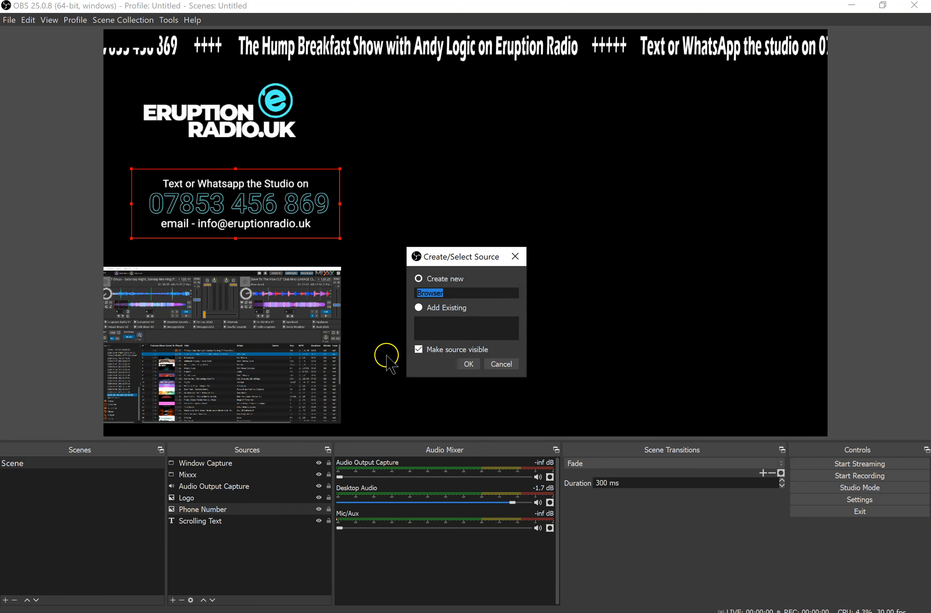
text(Restream Chat)
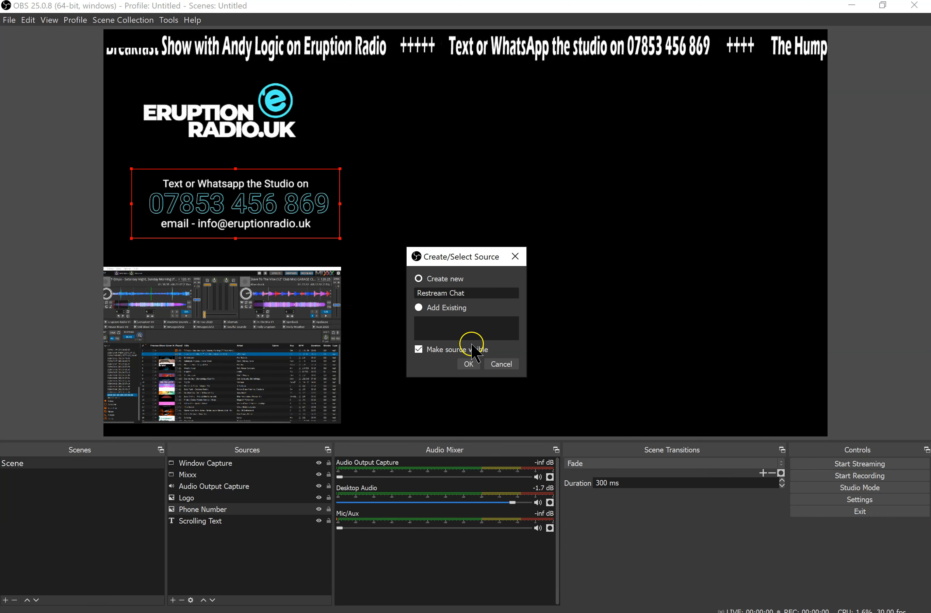
click(468, 363)
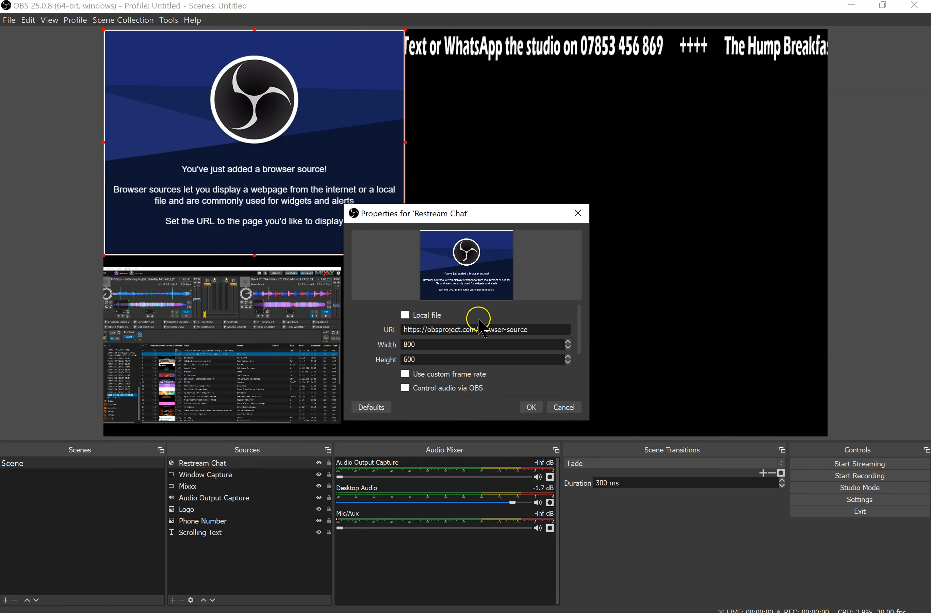
Paste the tokenised chat embed link as the Restream Chat URL, set width 700 and height 1200, and accept the properties
triple_click(519, 331)
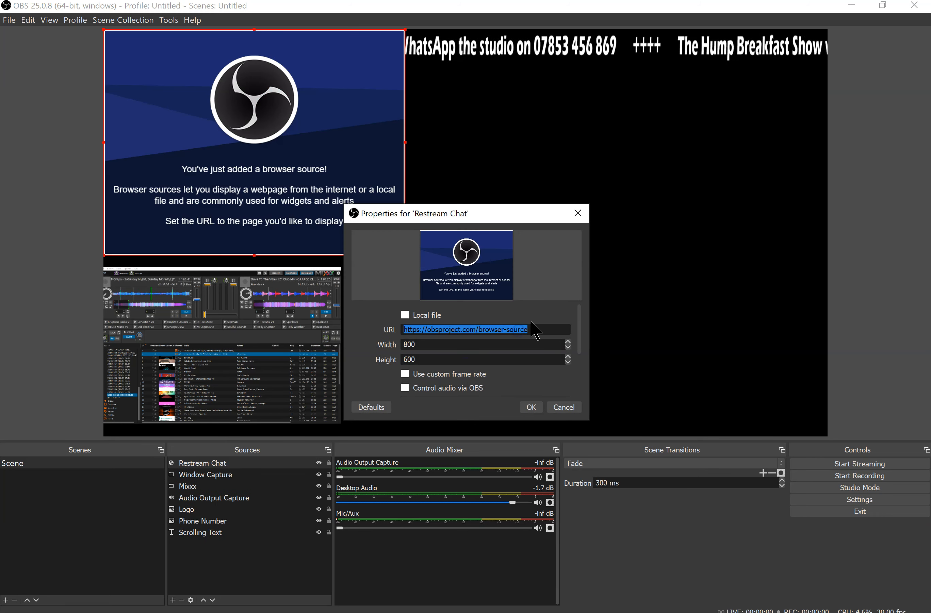
key(ctrl+v)
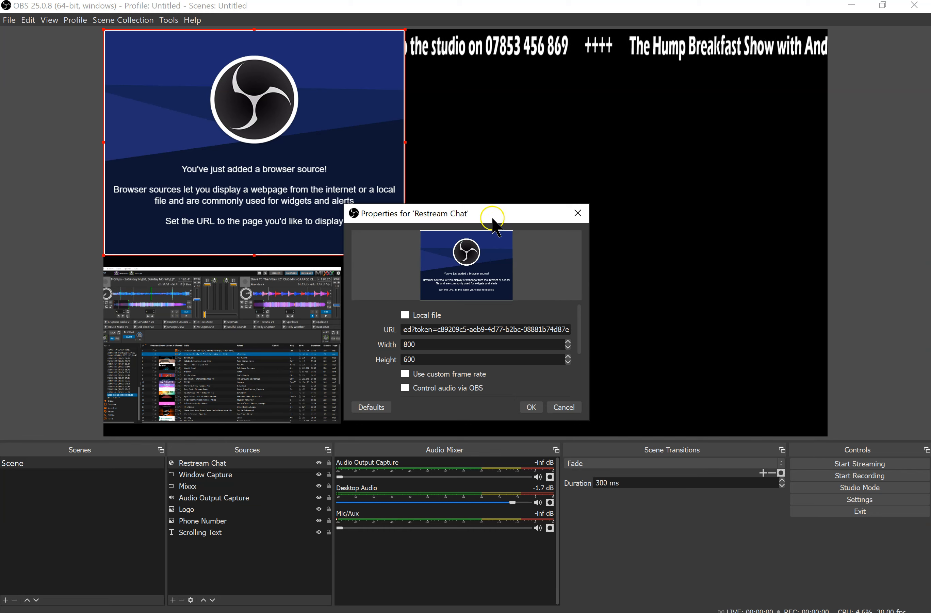
drag(503, 215, 468, 185)
click(389, 313)
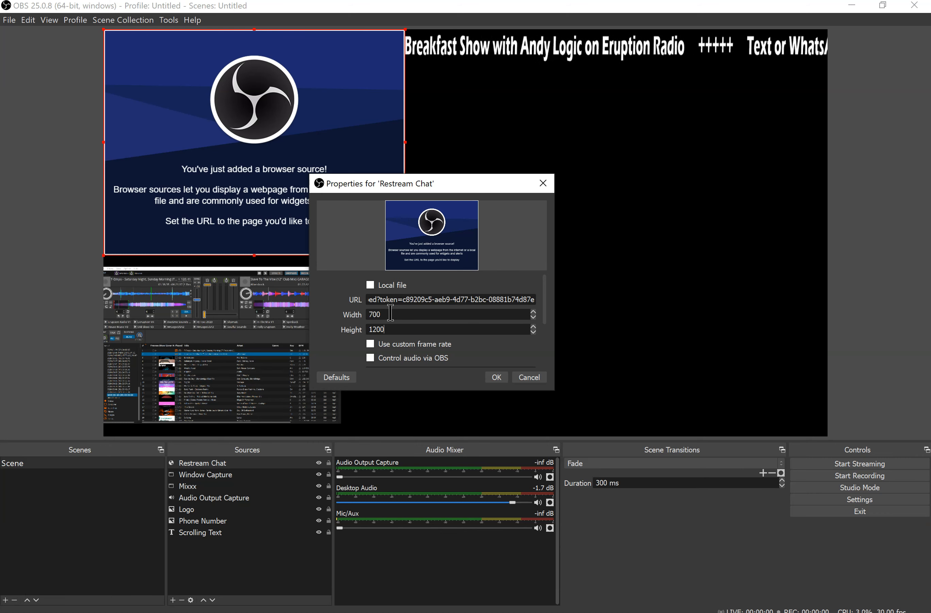
click(496, 377)
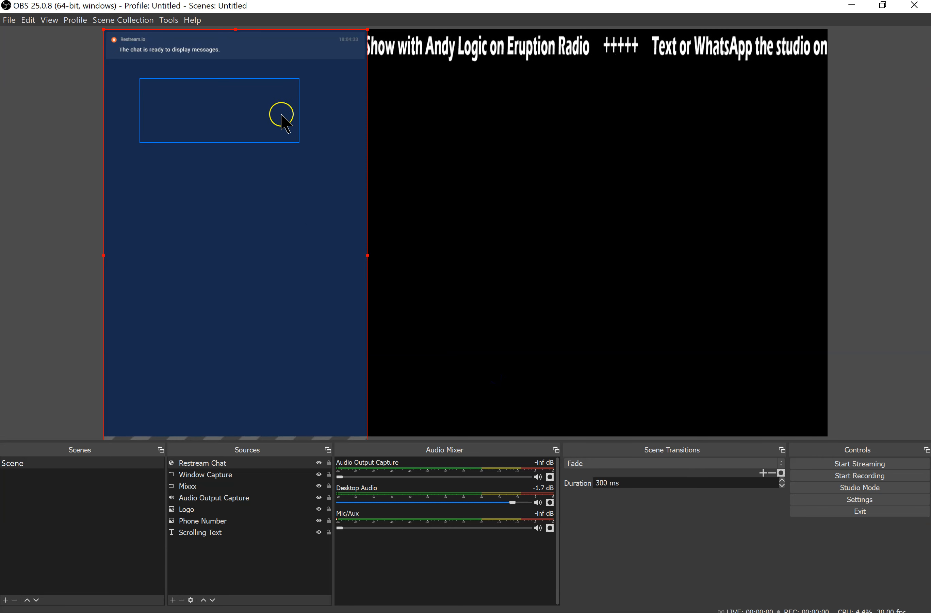
Move the Restream Chat panel to the canvas's right side beneath the scrolling banner and shrink it to fit the canvas height
drag(289, 51, 742, 80)
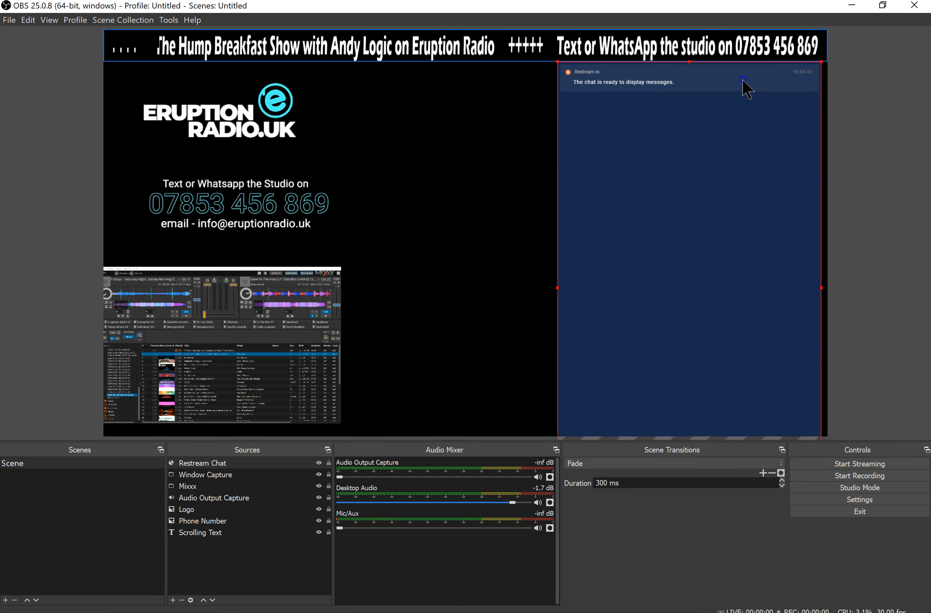
drag(559, 64, 563, 132)
mouse_move(610, 174)
mouse_down()
mouse_move(615, 116)
mouse_move(606, 153)
mouse_up()
drag(554, 98, 603, 180)
drag(654, 271, 657, 153)
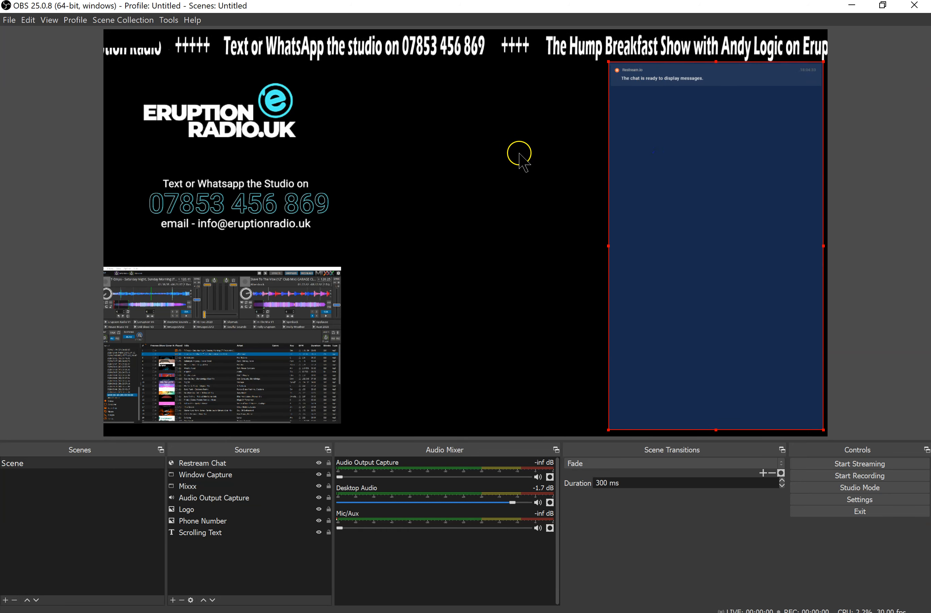
Refresh the cached page of the Restream Chat source and accept its properties
double_click(202, 463)
scroll(486, 359, down, 10)
click(505, 386)
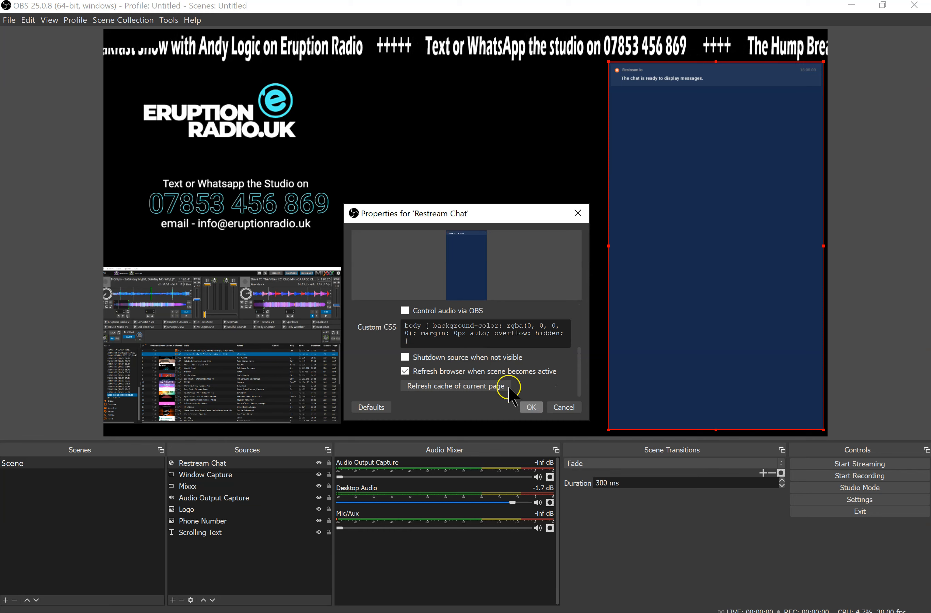
click(531, 404)
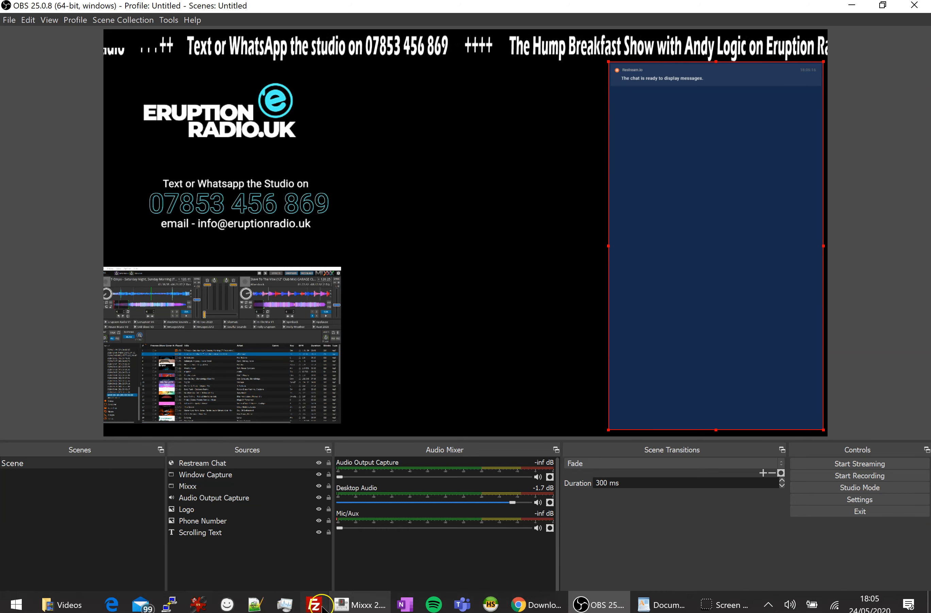
Switch to Mixxx, play "Saturday Night, Sunday Morning" on the first deck, and return to OBS to check the audio meters
click(641, 606)
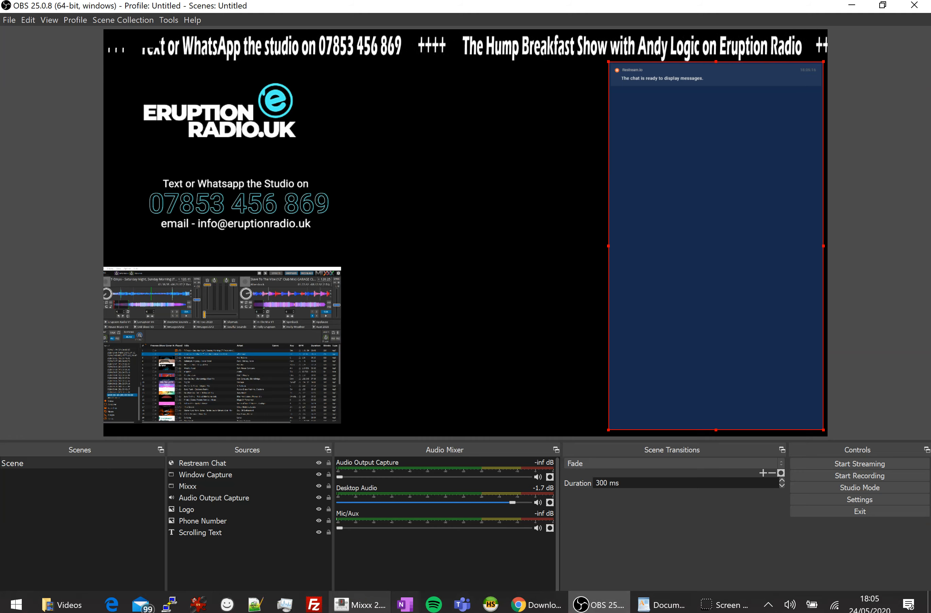
click(361, 606)
click(334, 203)
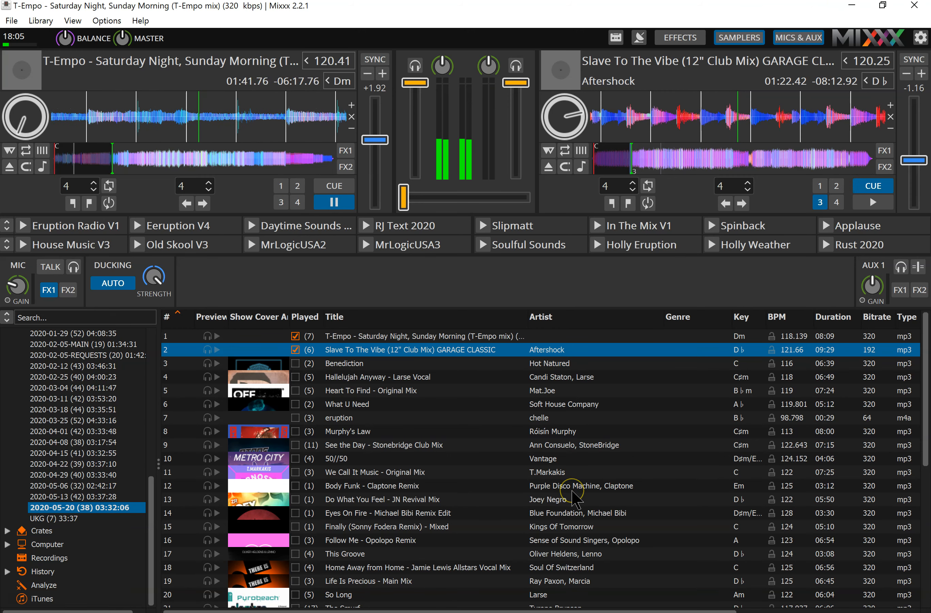
mouse_move(616, 611)
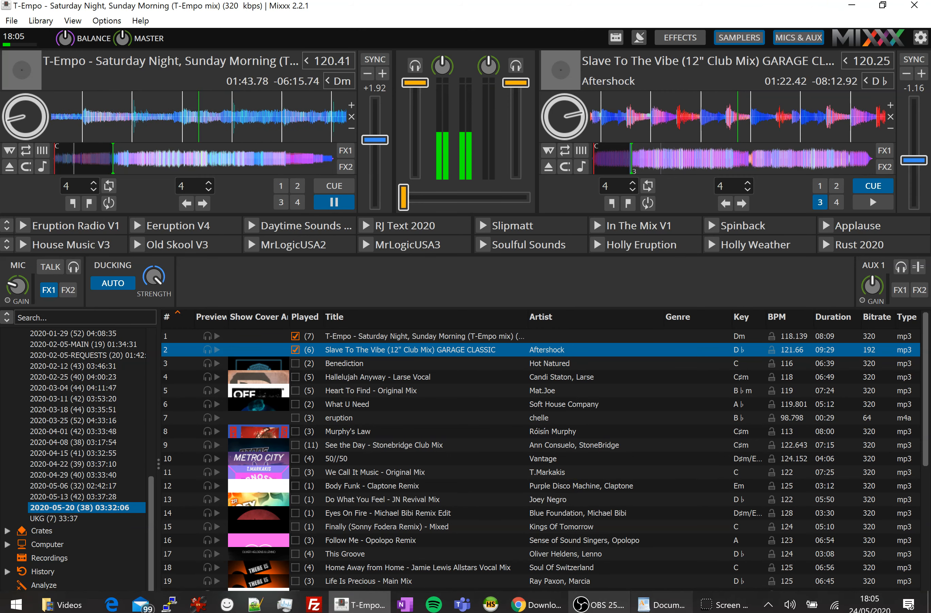
click(581, 606)
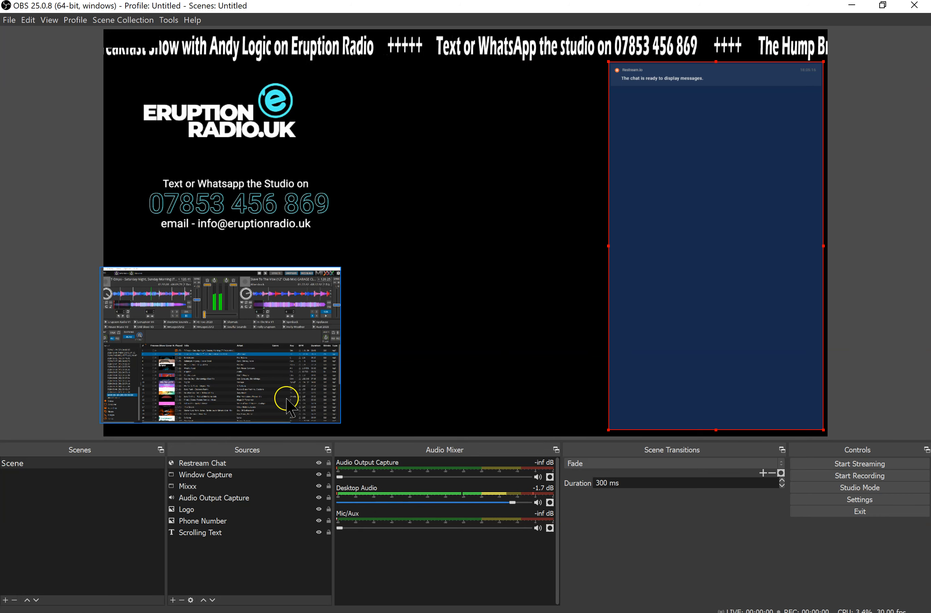
Switch to Mixxx, lower the first deck's volume to about halfway and pause its track, then minimise Mixxx
mouse_move(399, 612)
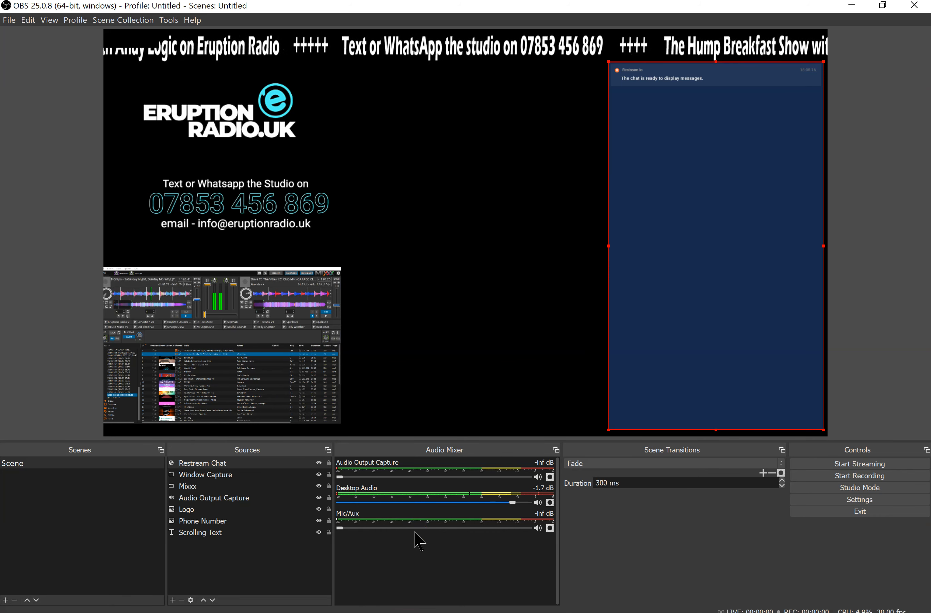
mouse_move(533, 605)
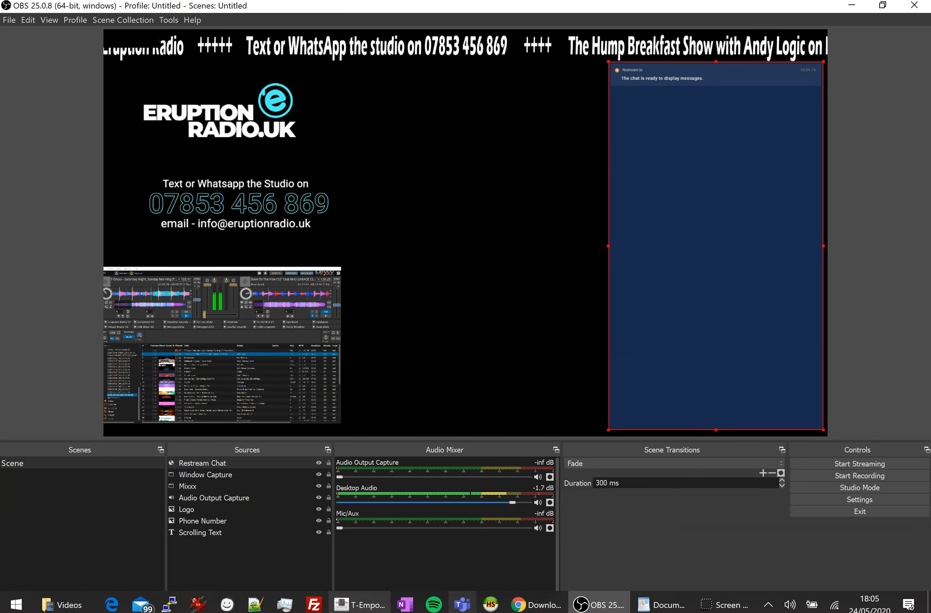
click(384, 605)
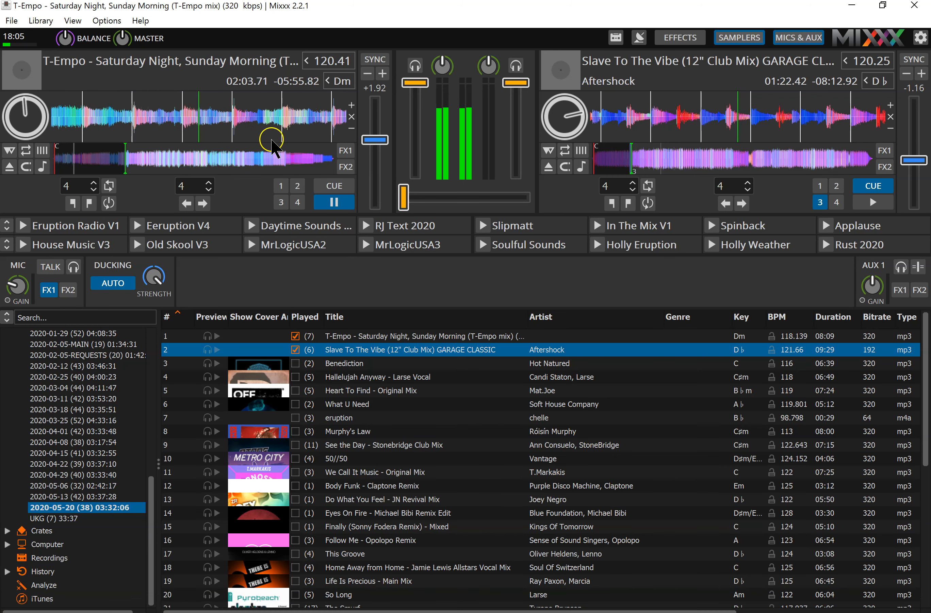
drag(420, 85, 420, 128)
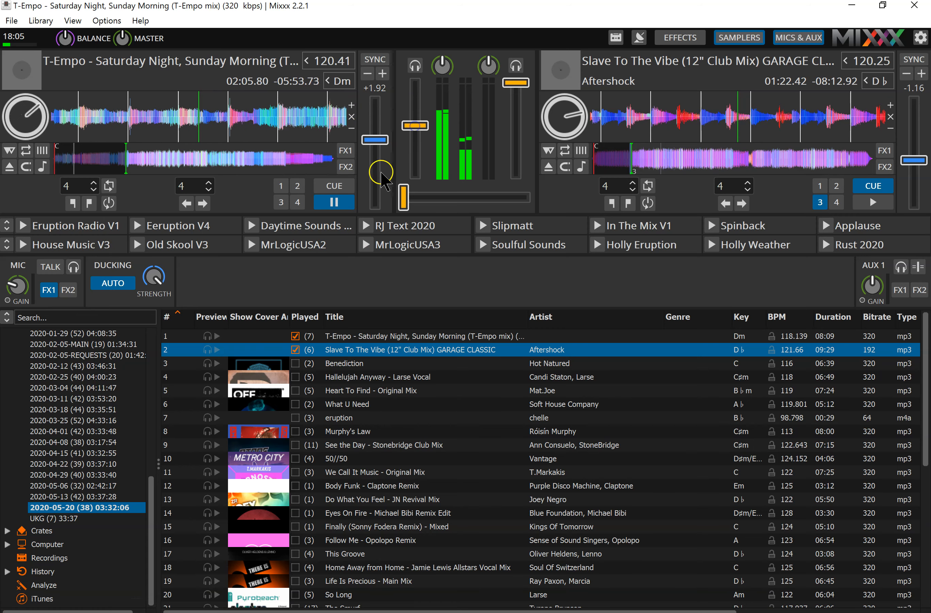
click(334, 202)
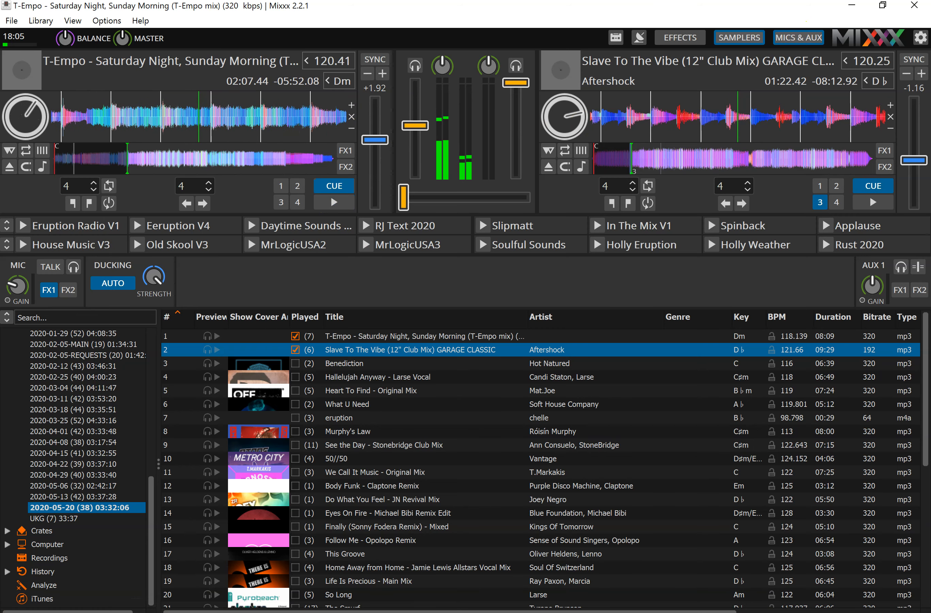
click(851, 6)
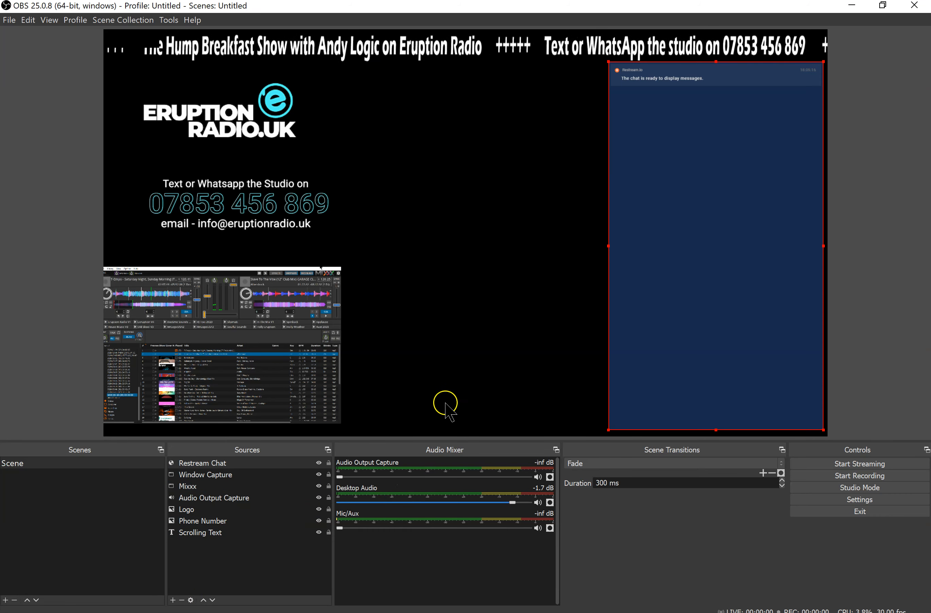
Add a visible Audio Output Capture source named "Audio Output Capture 2" using the device Speakers (2- DJControl Starlight)
click(172, 600)
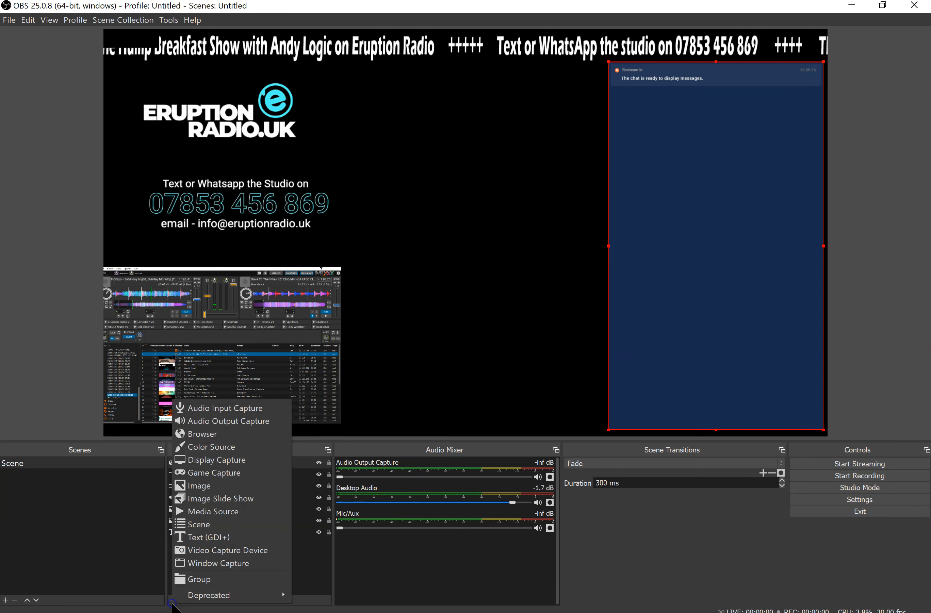
click(225, 422)
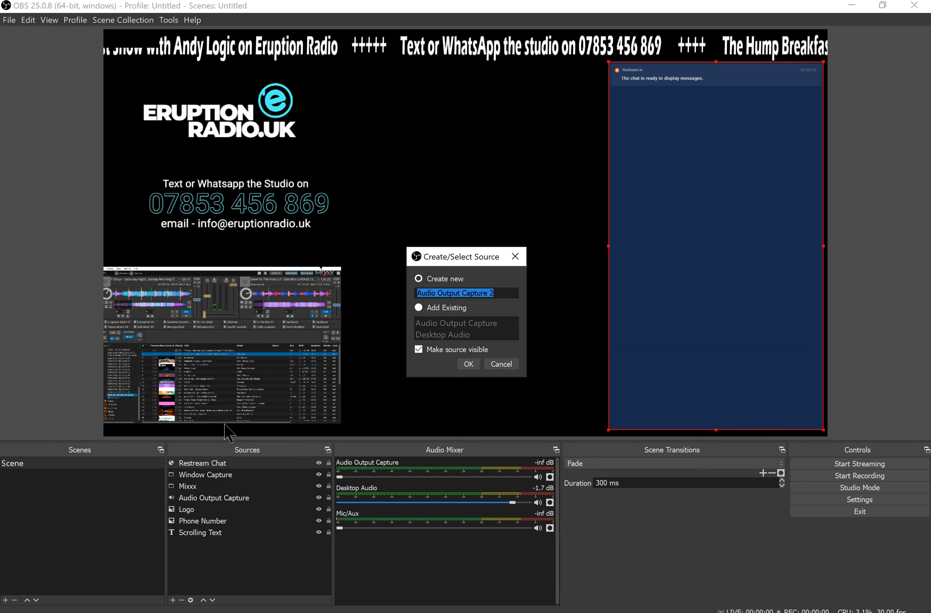
click(468, 363)
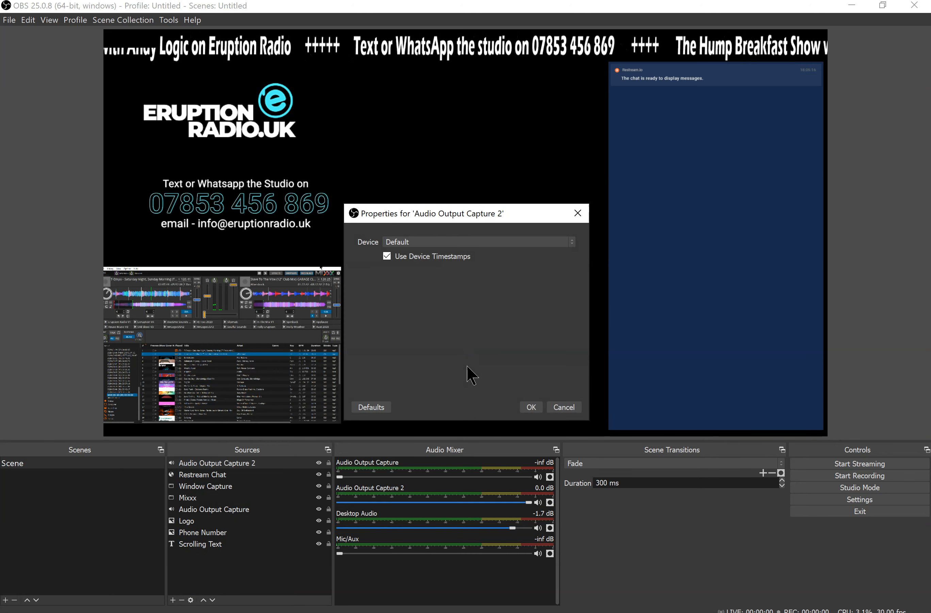
click(518, 241)
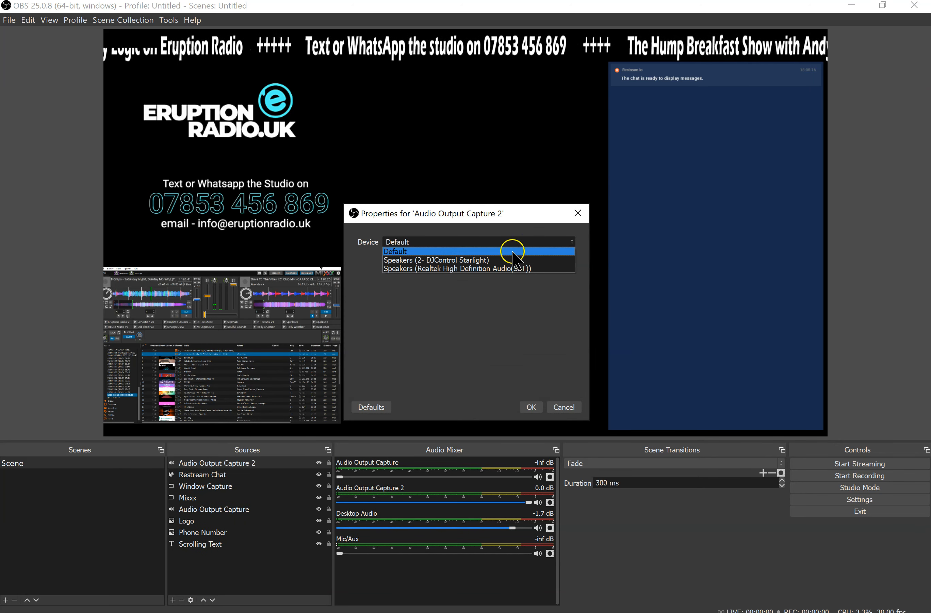
click(505, 261)
click(531, 407)
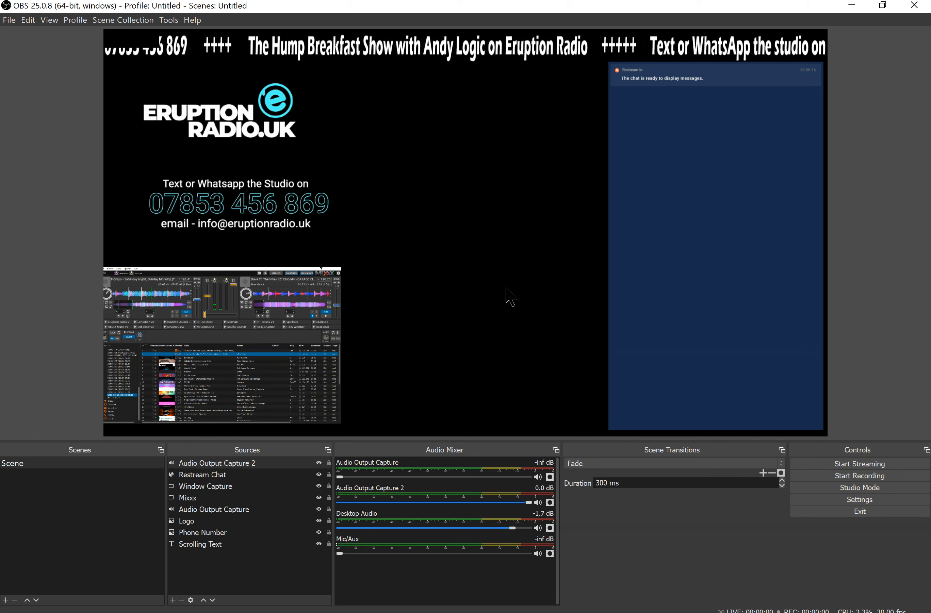
Remove the small Mixxx source from the scene
drag(135, 40, 428, 195)
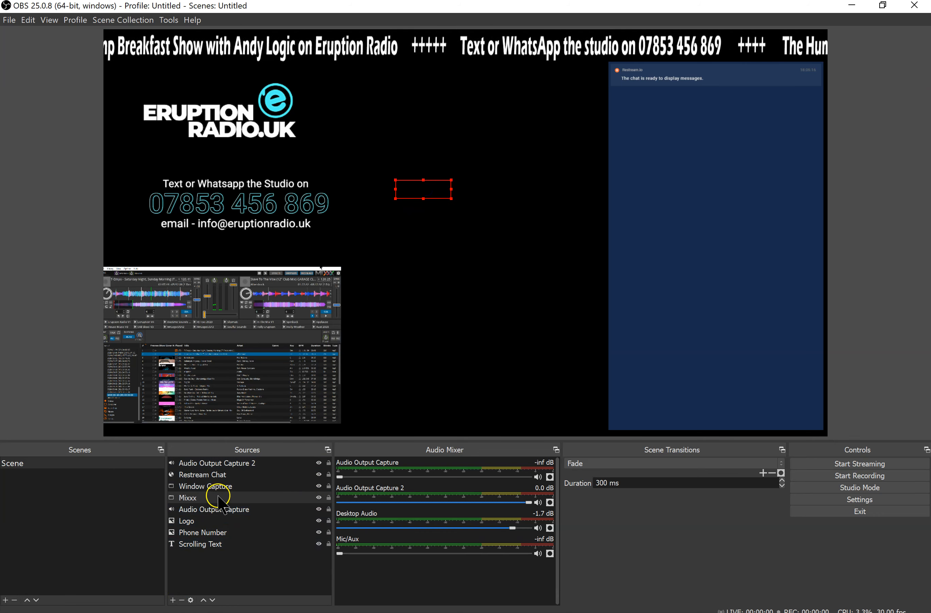
click(183, 600)
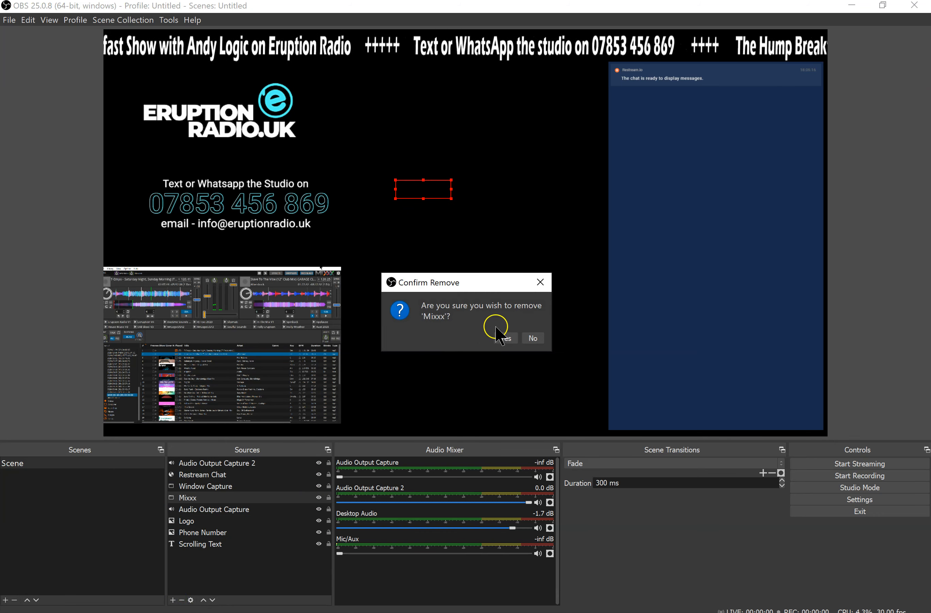
click(503, 339)
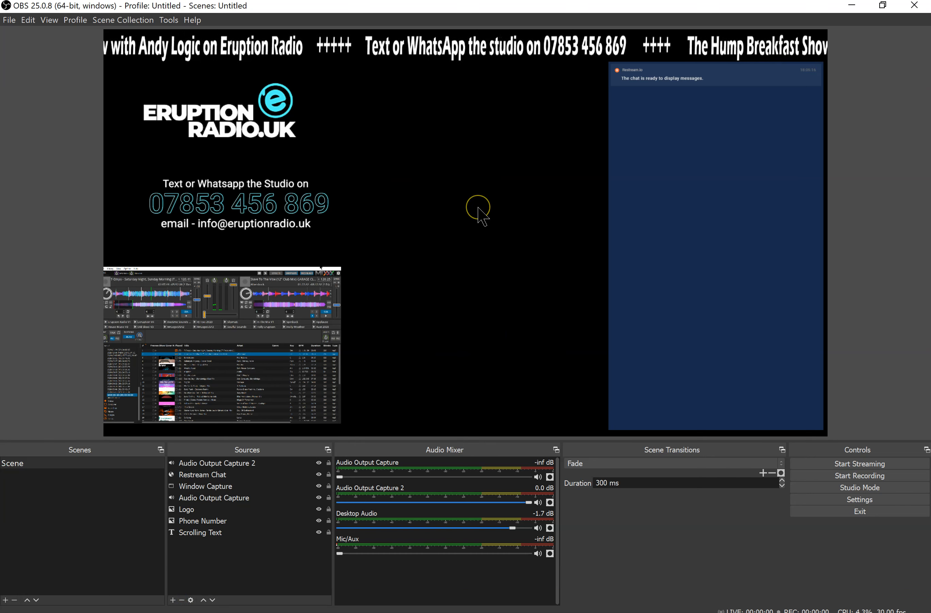
Try to start streaming, examine the Twitch stream key options in the stream settings, and cancel the settings
click(874, 468)
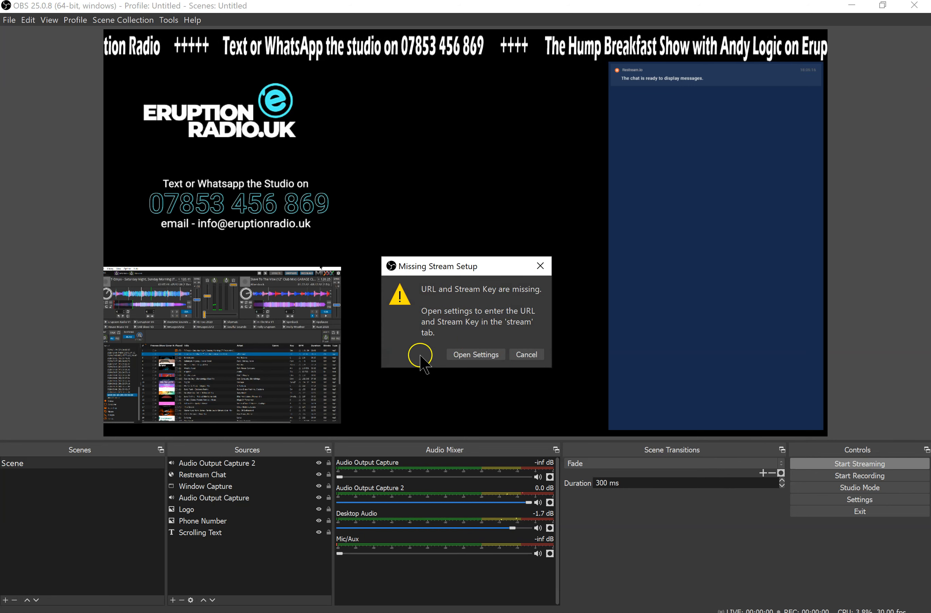
click(483, 356)
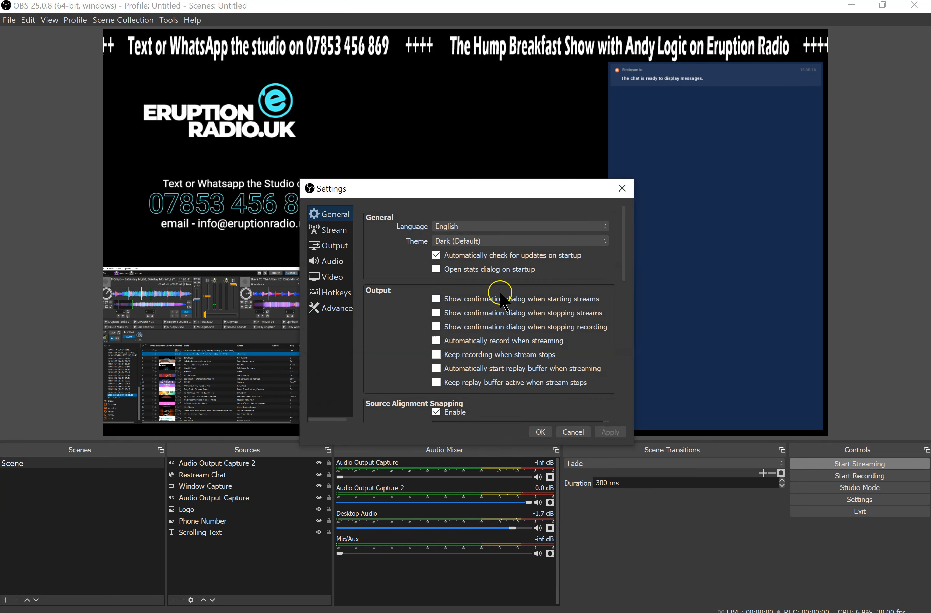
click(330, 231)
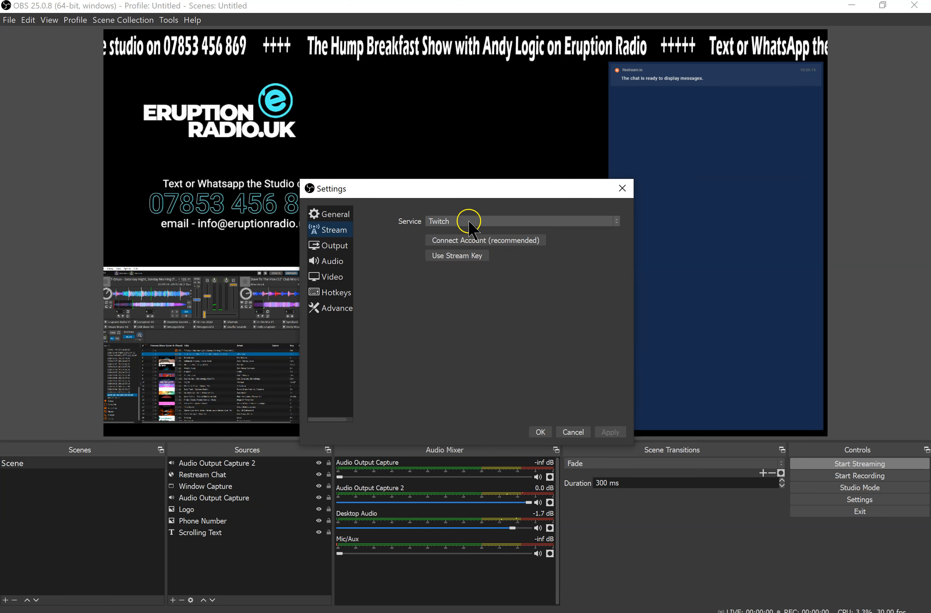
click(465, 257)
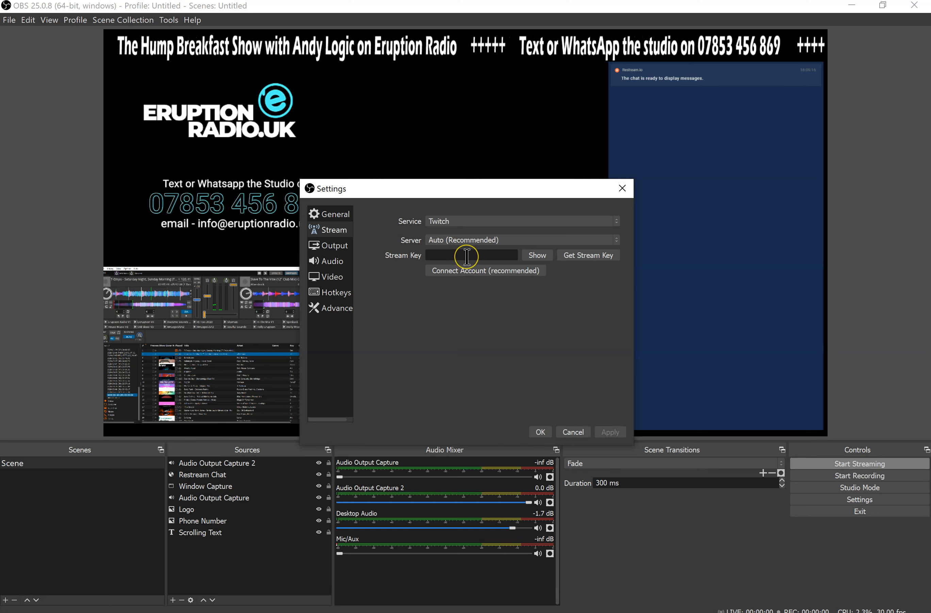
click(469, 269)
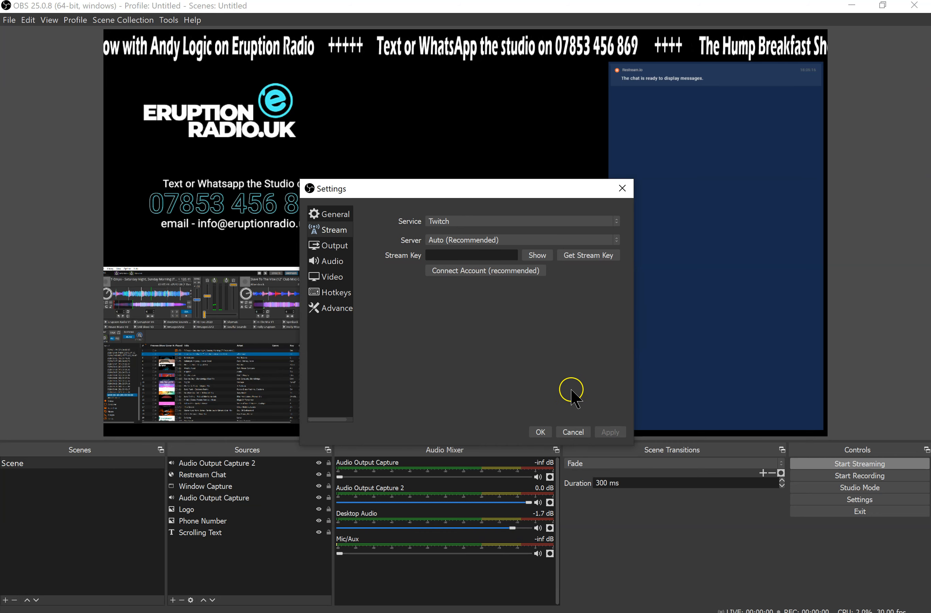
click(573, 432)
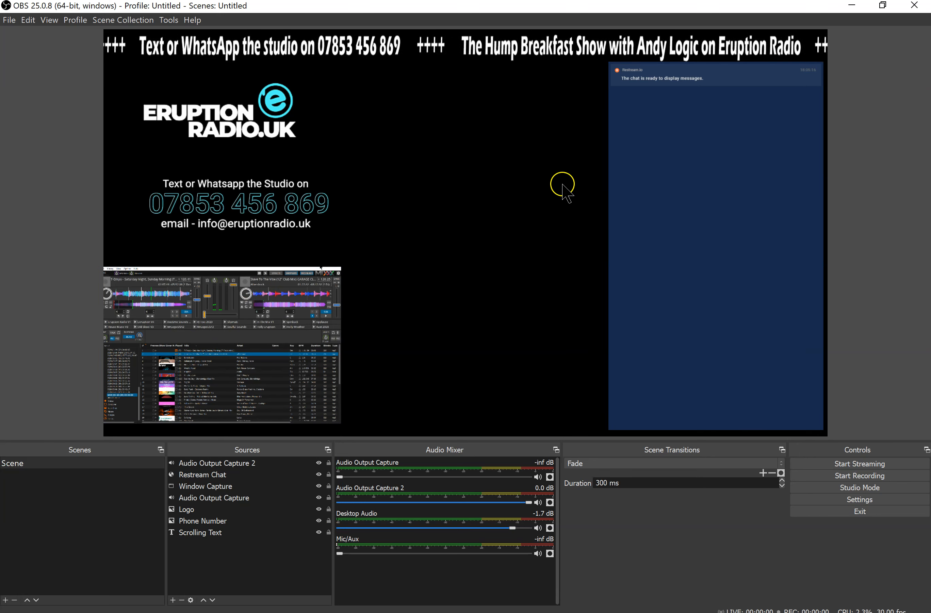
click(172, 600)
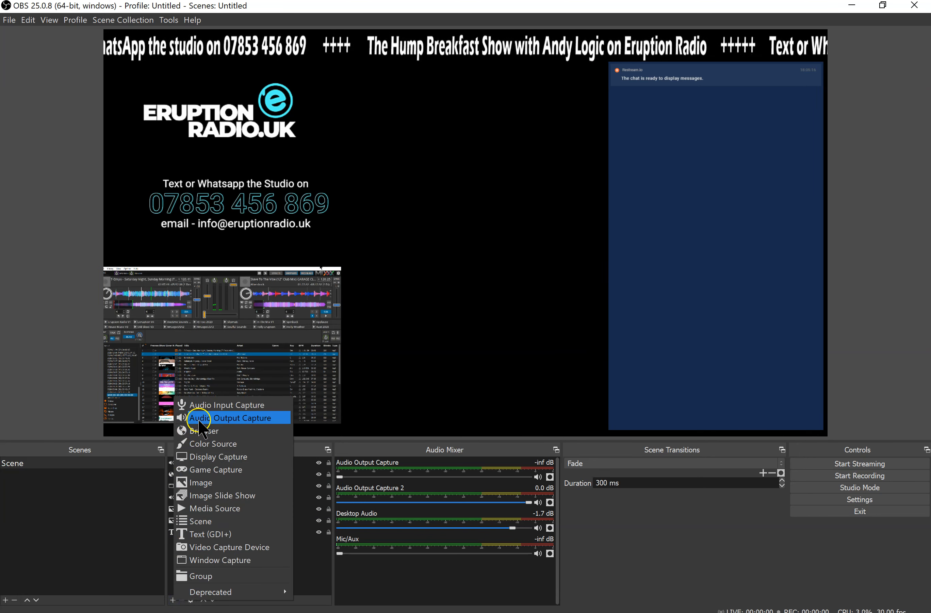
click(491, 305)
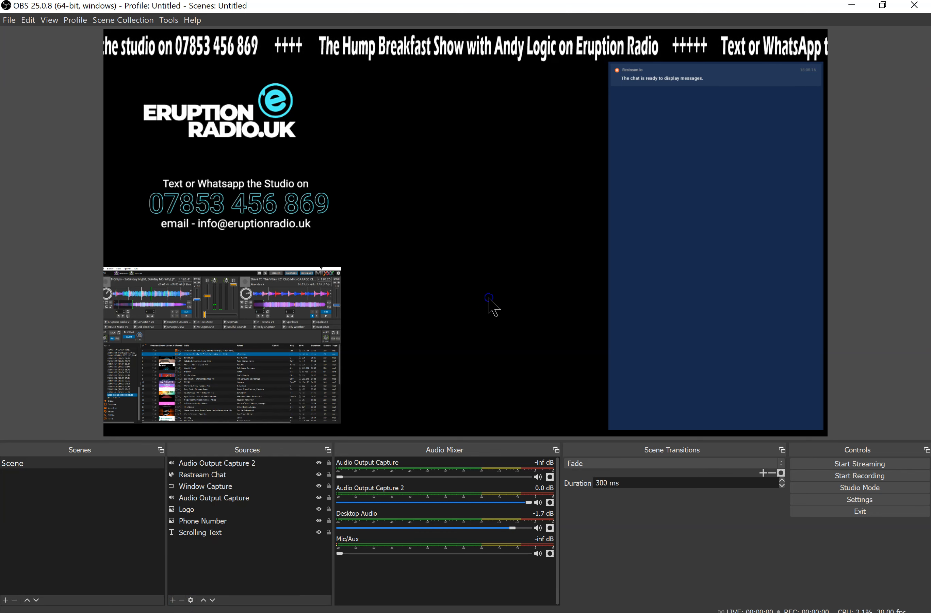
Try to start streaming, choose stream key entry for the Twitch service in the stream settings, and accept them with the key empty
click(869, 464)
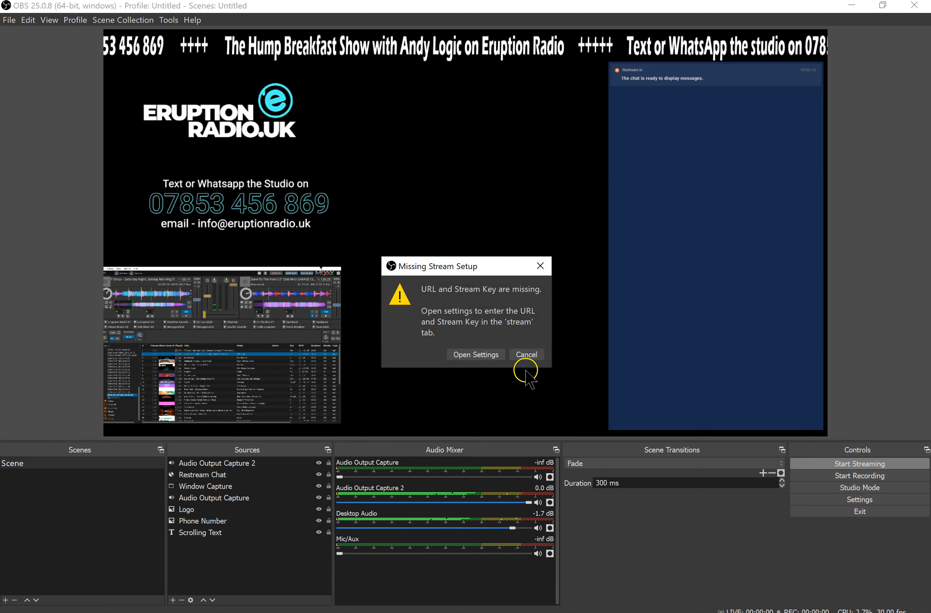
click(491, 353)
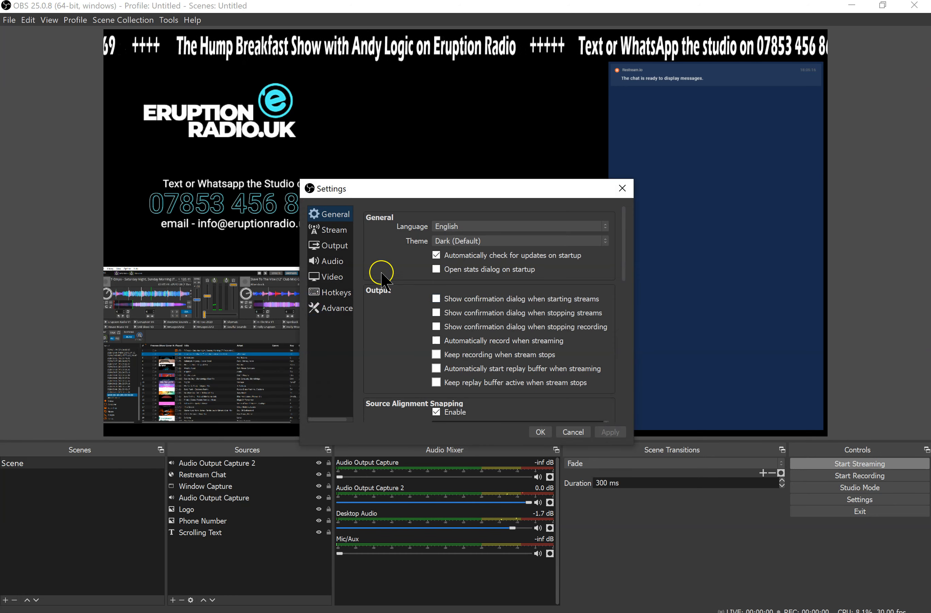
click(332, 231)
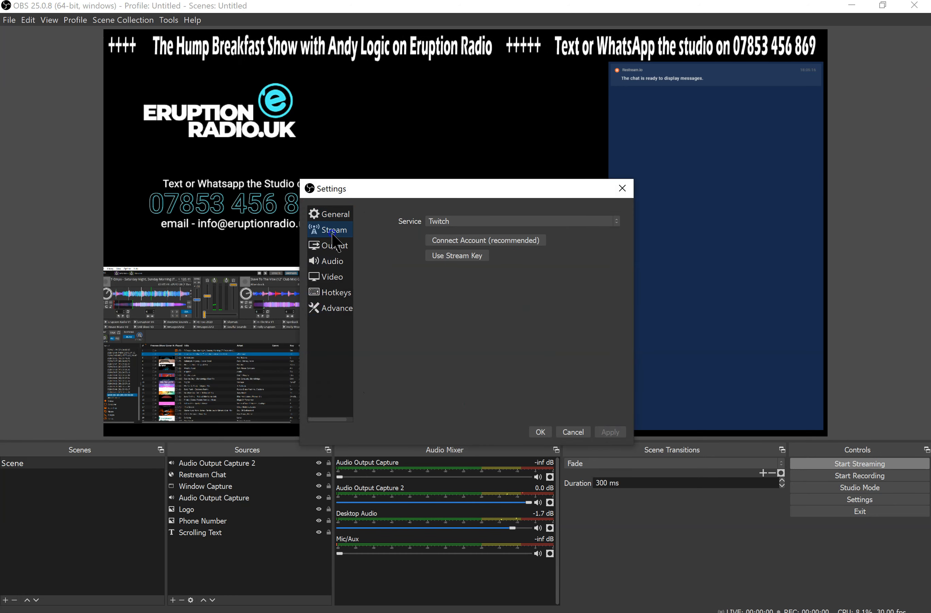
click(461, 257)
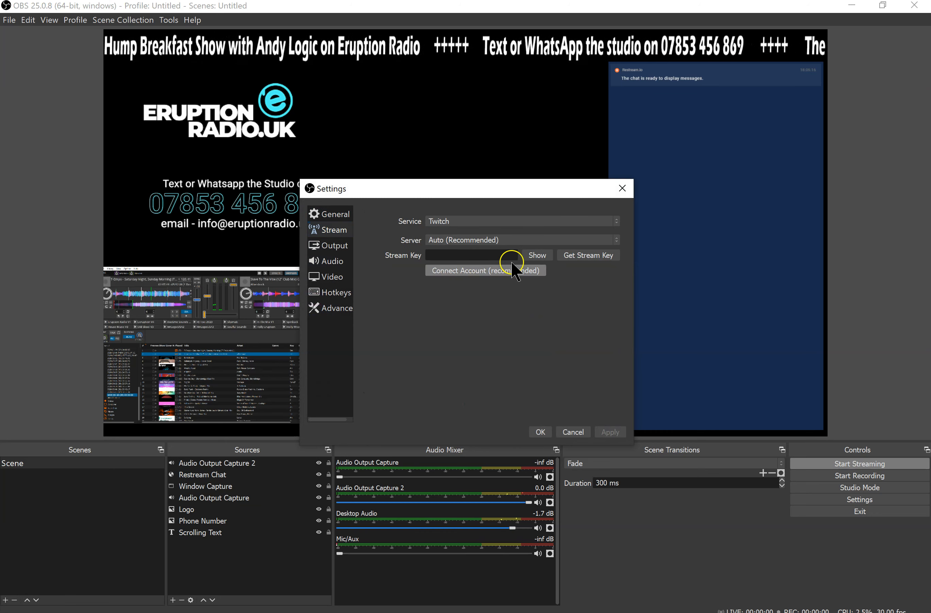
click(541, 432)
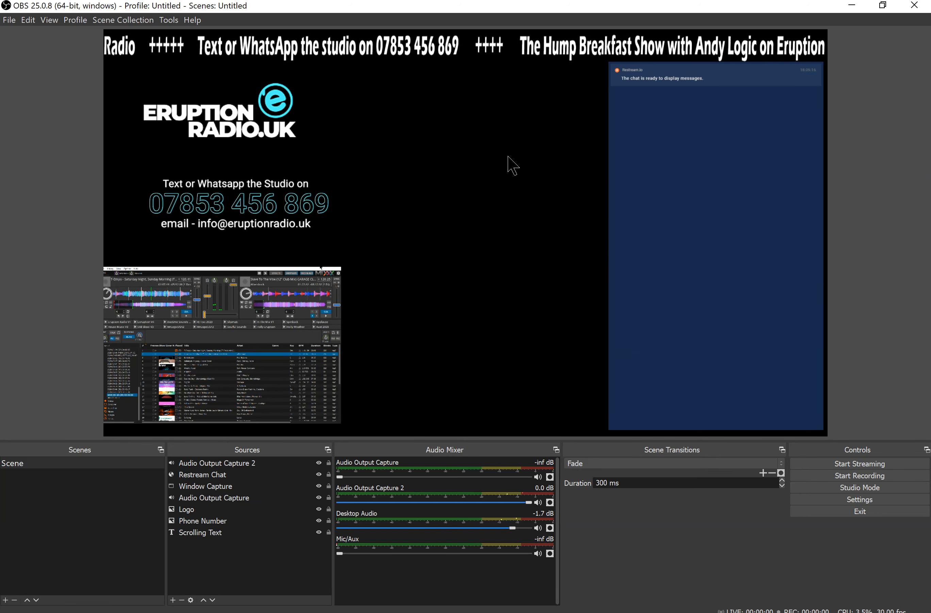
Move the Eruption Radio logo and the Phone Number image to the canvas's lower middle, with the logo above the contact details
drag(263, 186, 475, 279)
drag(267, 121, 491, 245)
drag(481, 312, 484, 406)
drag(450, 256, 468, 339)
mouse_move(461, 386)
mouse_down()
mouse_move(476, 388)
mouse_move(473, 373)
mouse_up()
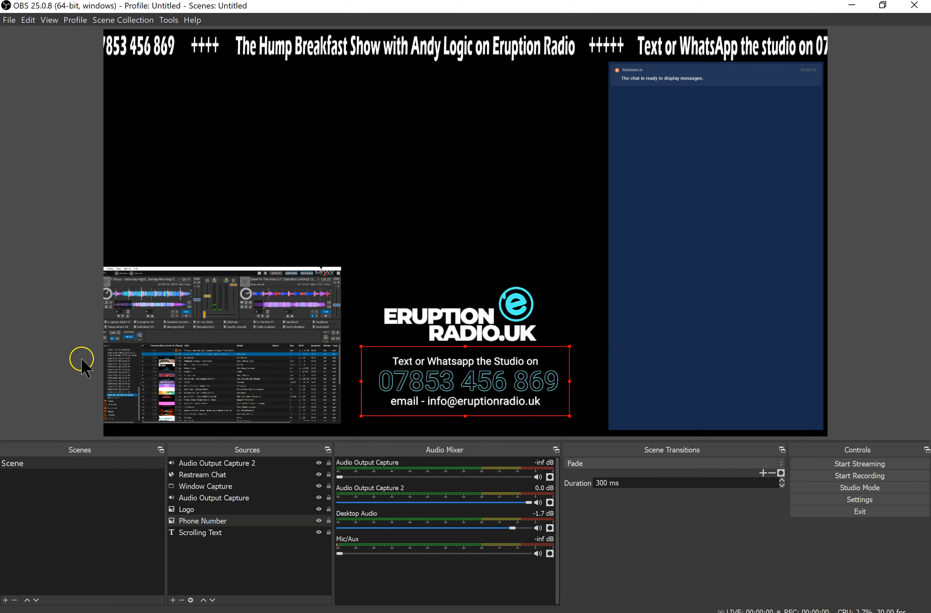
Add a new Video Capture Device source named Webcam to the scene
click(173, 600)
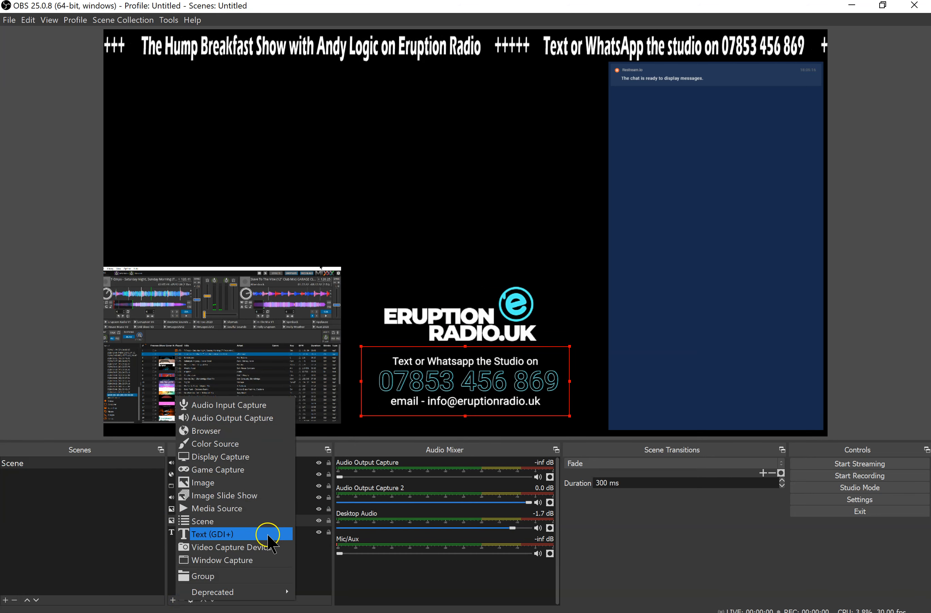
click(248, 552)
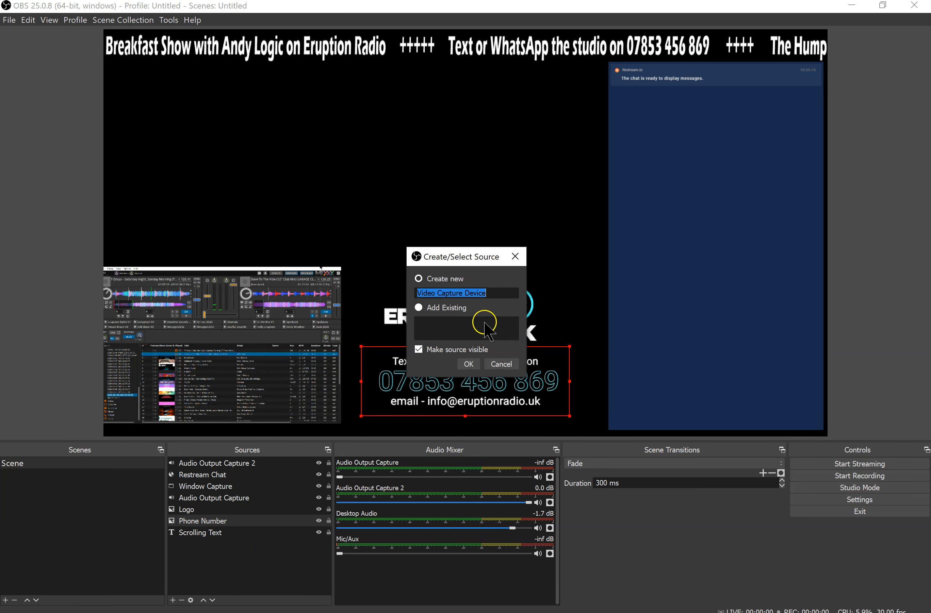
text(Webcam)
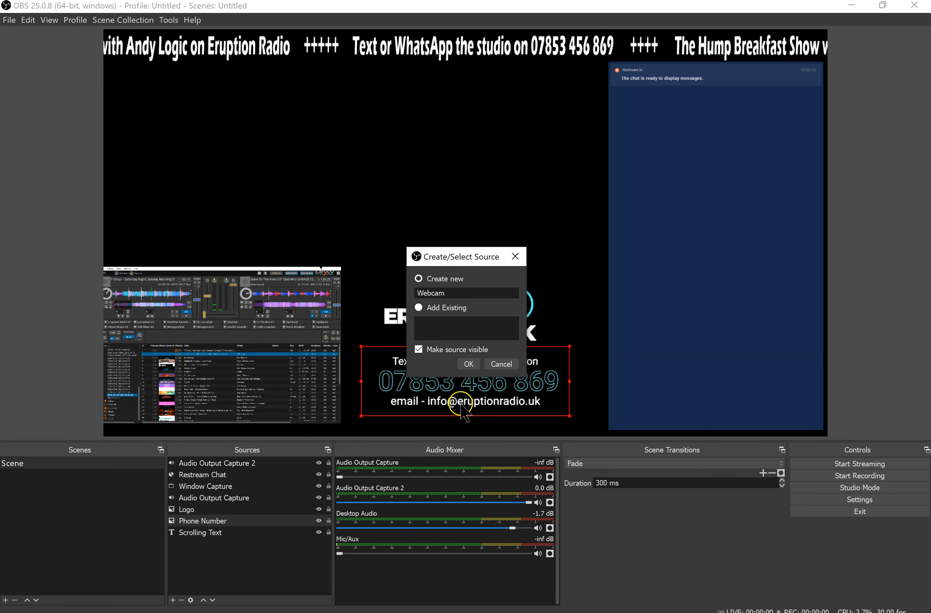
click(469, 364)
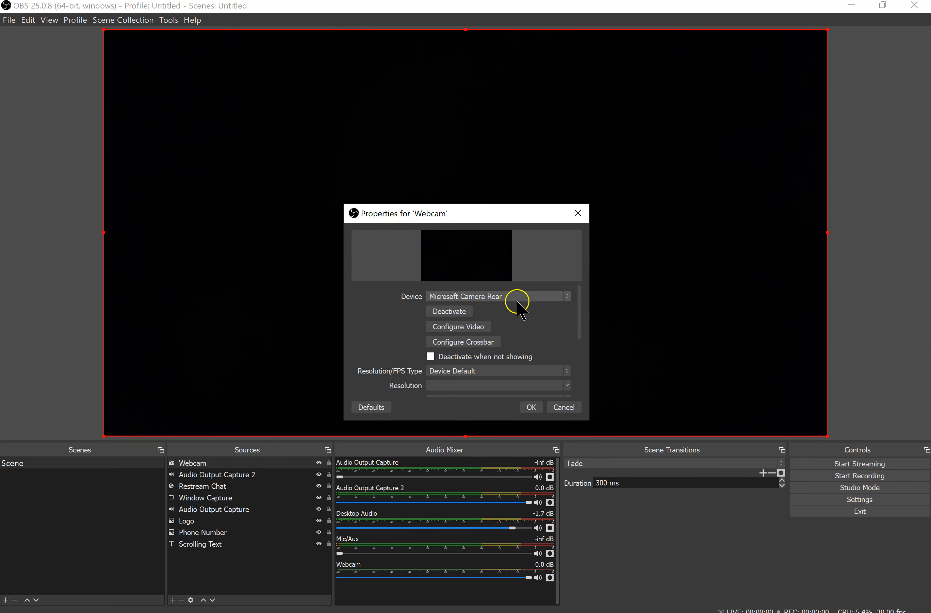
Set the Webcam source's device to Logitech HD Webcam C270 and accept its properties
click(522, 297)
click(513, 322)
click(520, 295)
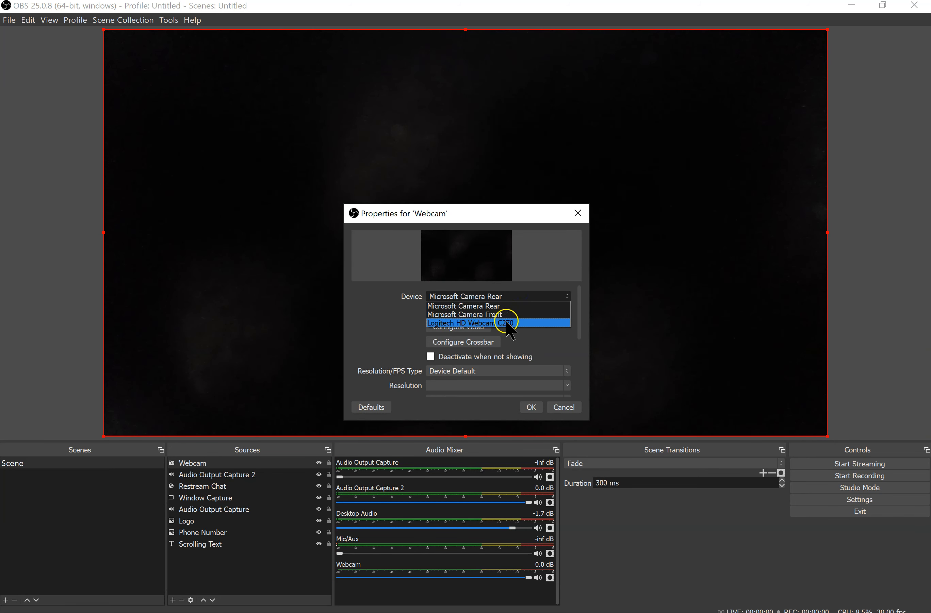
click(509, 322)
click(504, 320)
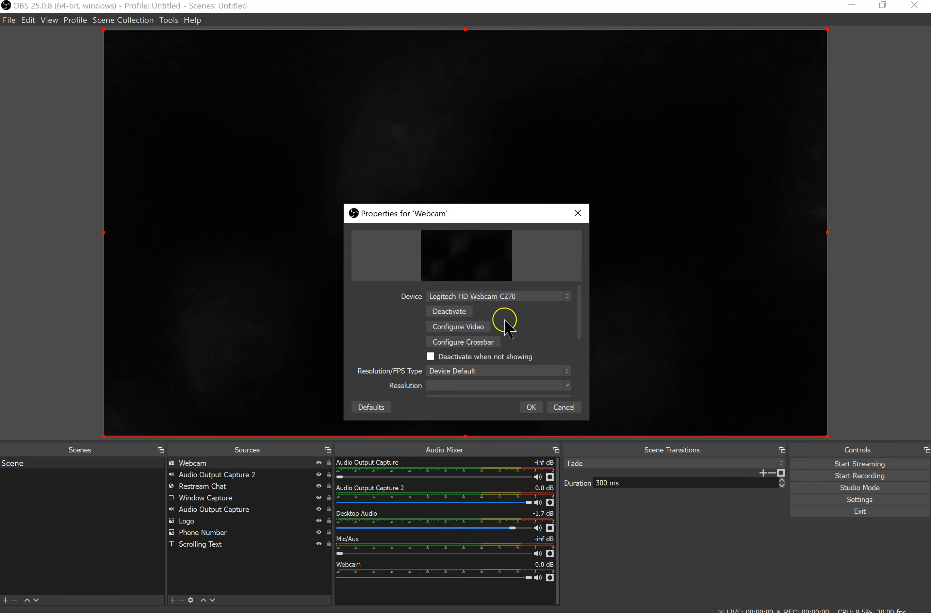
click(531, 407)
Move the webcam picture on the canvas into the space between the scrolling text and the Mixxx window
click(465, 257)
drag(235, 174, 240, 217)
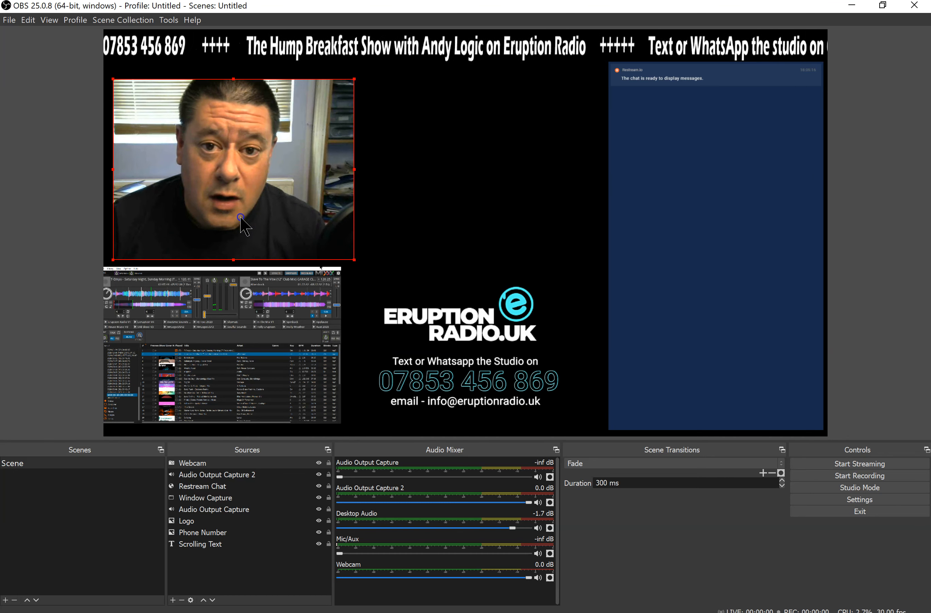